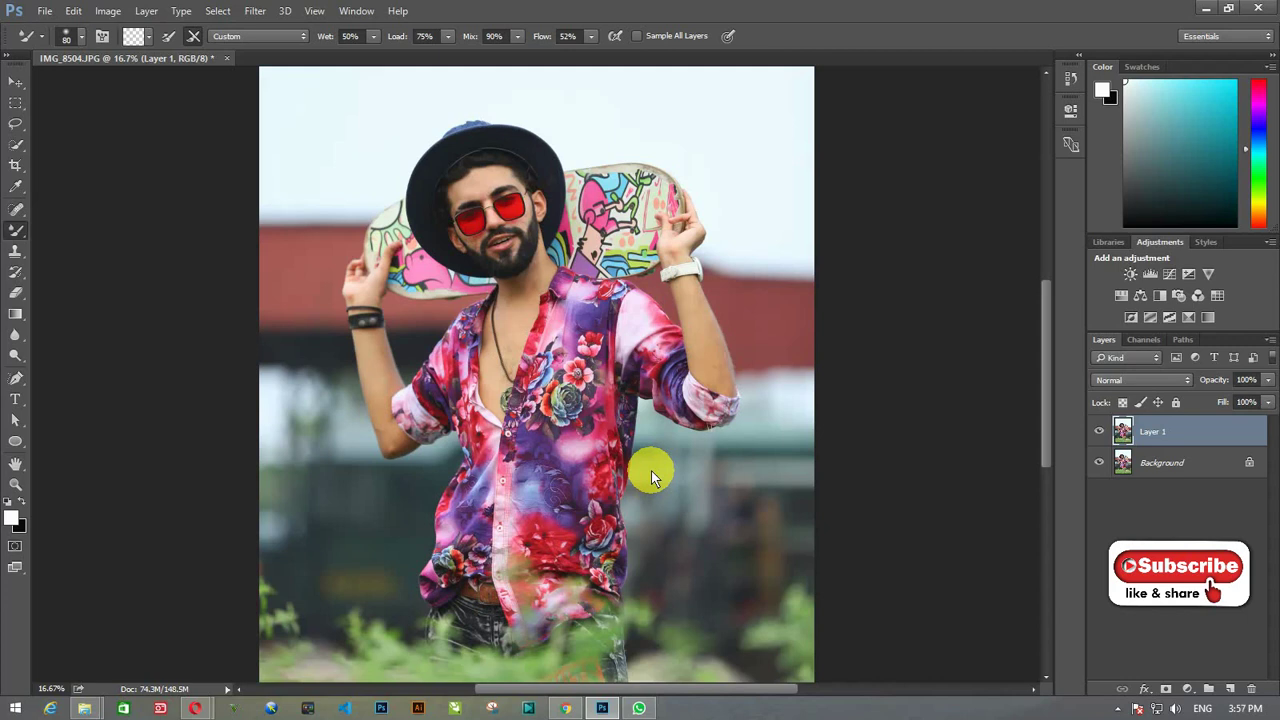
Check the framing of the photo and open it in the Camera Raw Filter
key(ctrl+minus)
key(ctrl+minus)
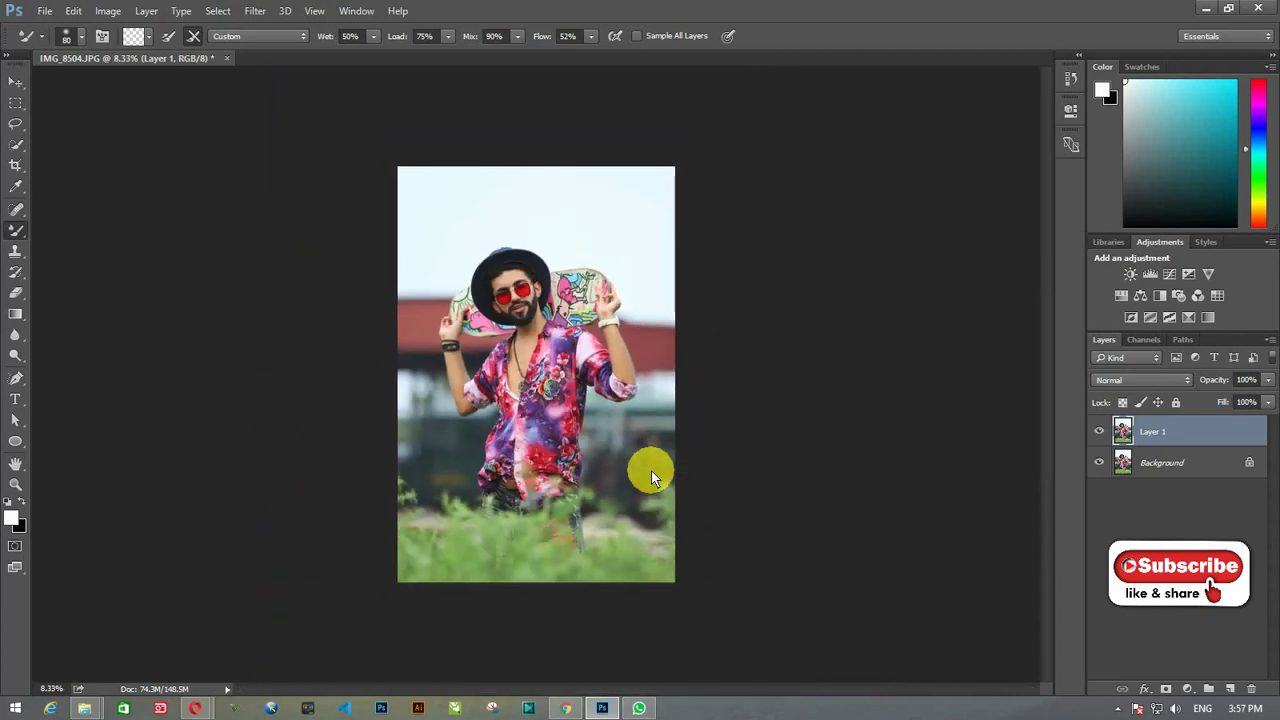
key(ctrl+plus)
key(ctrl+plus)
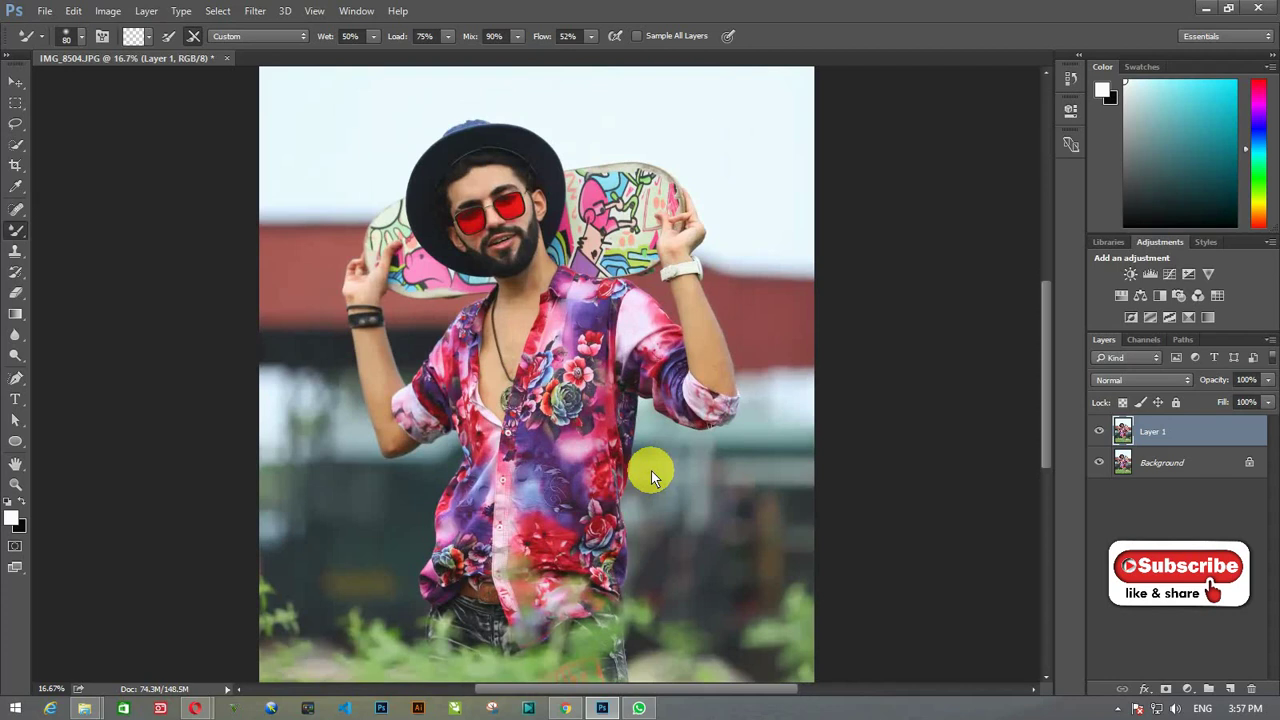
key(ctrl+plus)
key(ctrl+minus)
key(ctrl+minus)
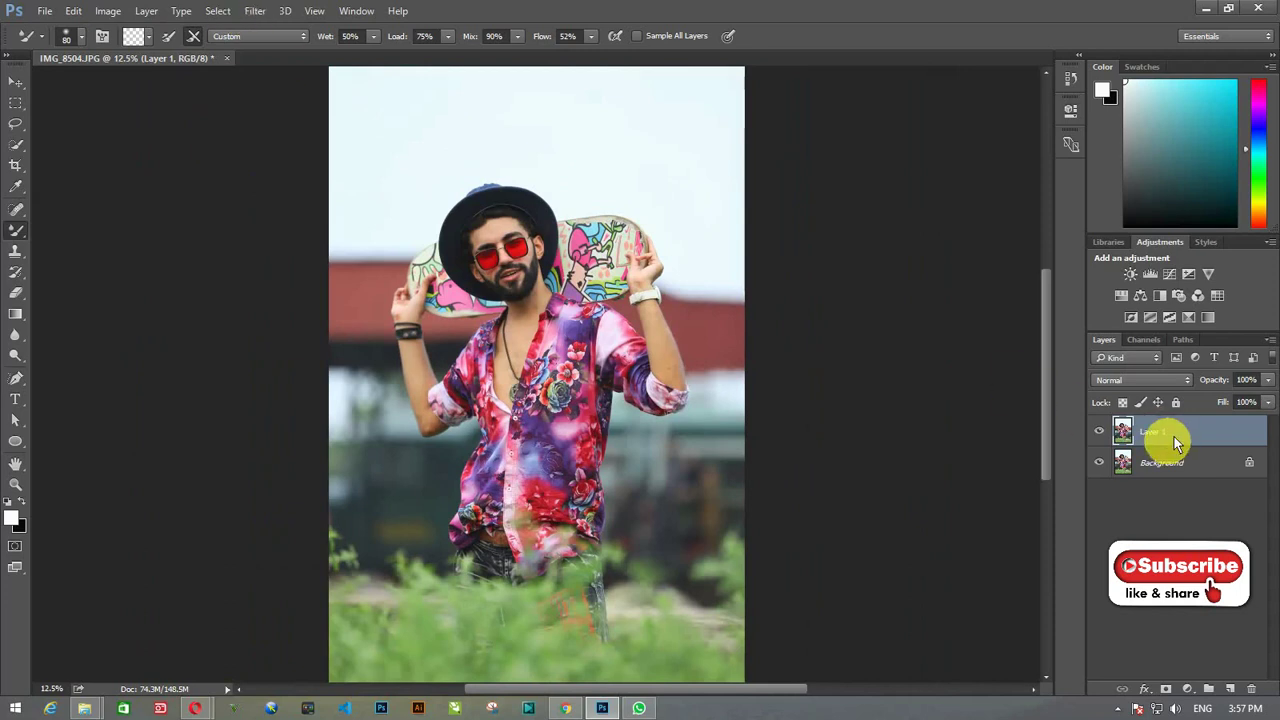
click(253, 12)
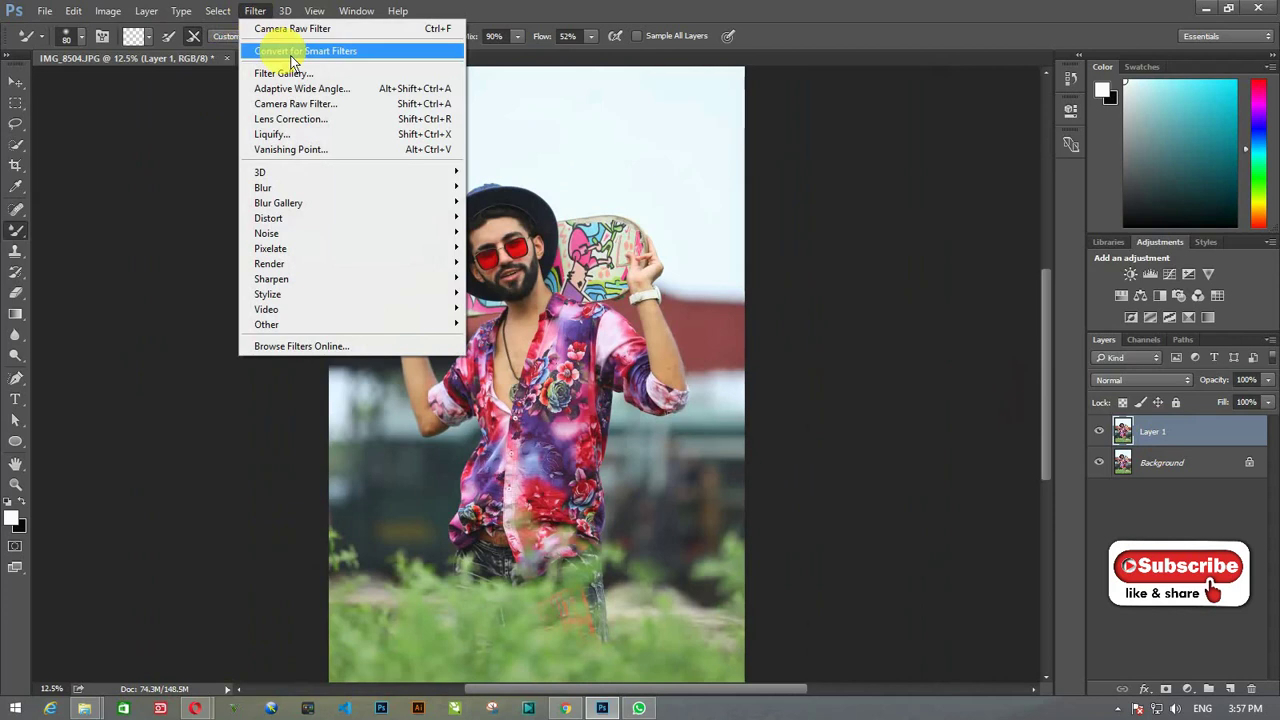
click(417, 105)
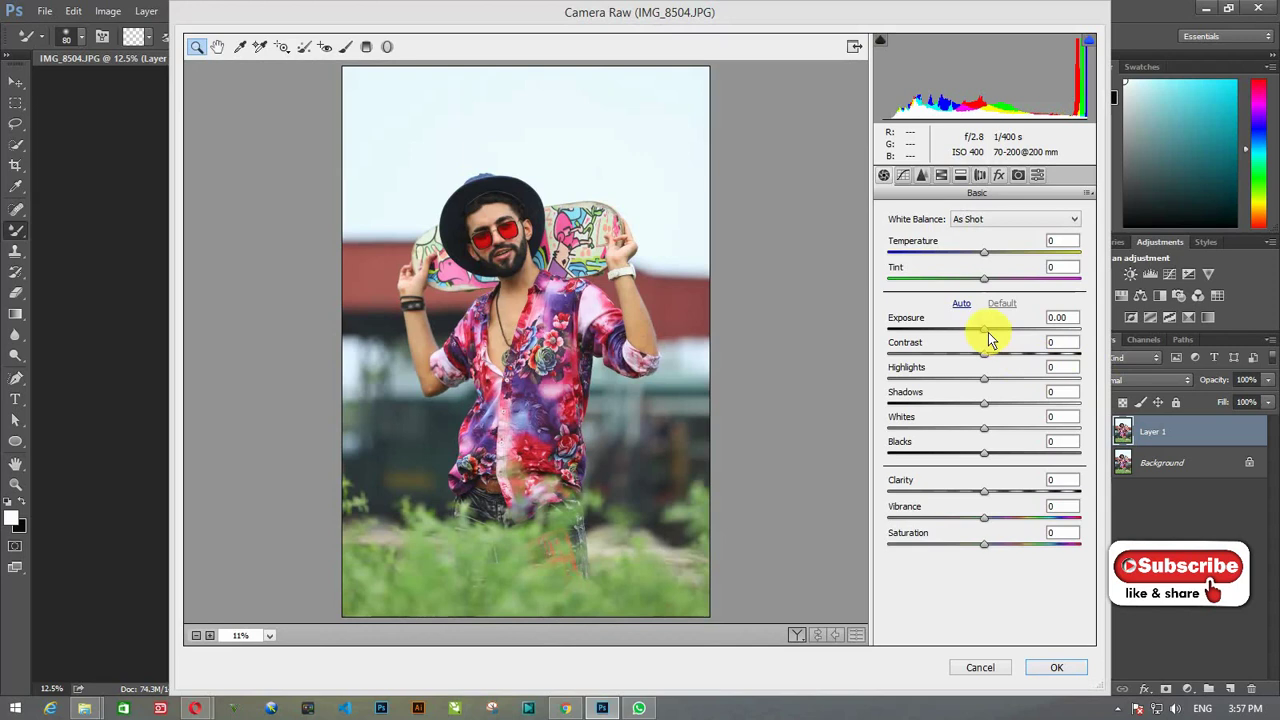
Set Exposure -0.40, Highlights -14, Shadows -10, Whites -11, Blacks -11 and Vibrance +19
drag(986, 330, 975, 330)
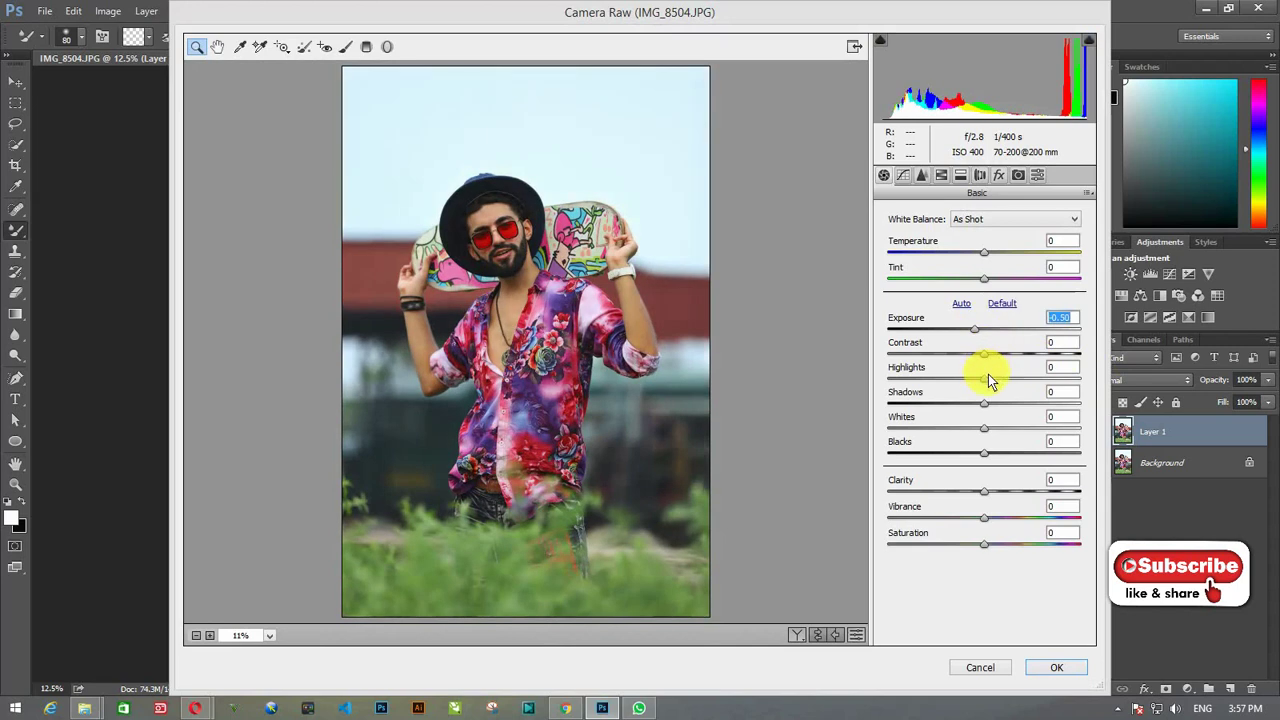
mouse_move(987, 377)
mouse_down()
mouse_move(973, 377)
mouse_move(978, 330)
mouse_up()
mouse_move(1000, 404)
mouse_down()
mouse_move(978, 406)
mouse_move(977, 457)
mouse_up()
drag(986, 520, 1009, 520)
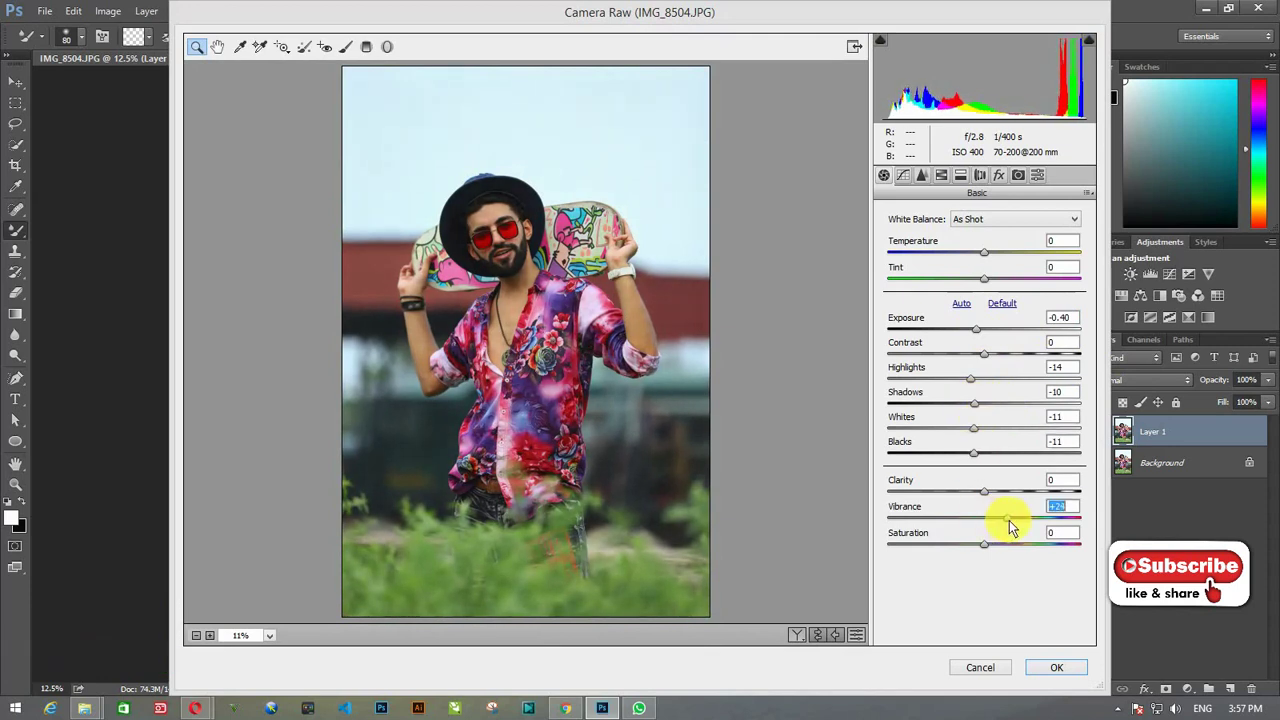
Add a -25 post-crop vignette, then brighten the Oranges luminance and lower their saturation
click(998, 175)
mouse_move(986, 438)
mouse_down()
mouse_move(961, 438)
mouse_move(1018, 467)
mouse_move(983, 466)
mouse_move(995, 491)
mouse_up()
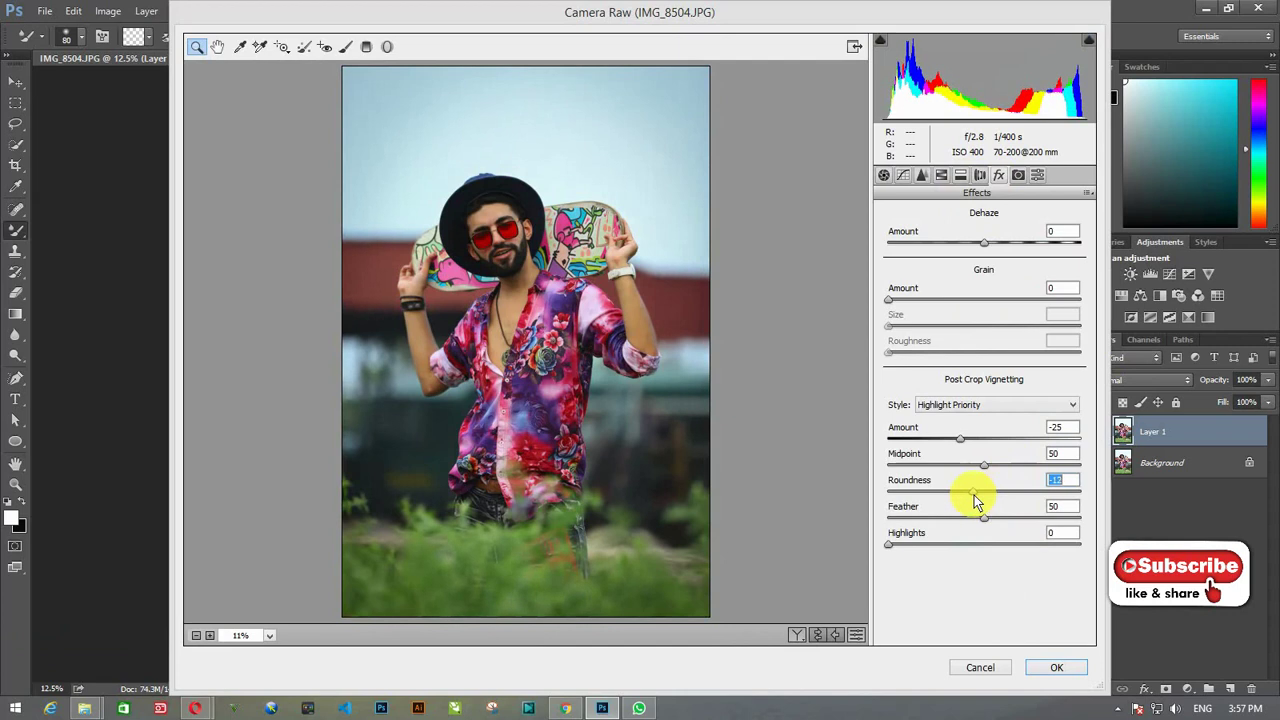
click(942, 178)
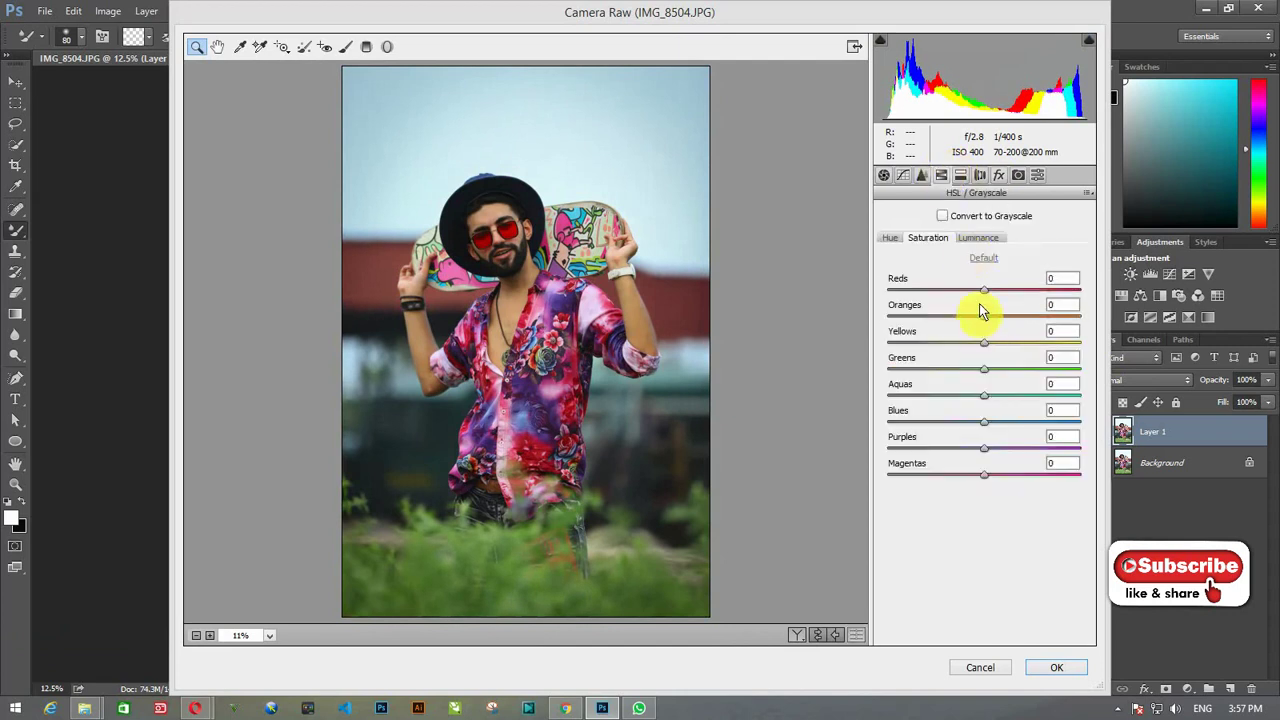
click(978, 238)
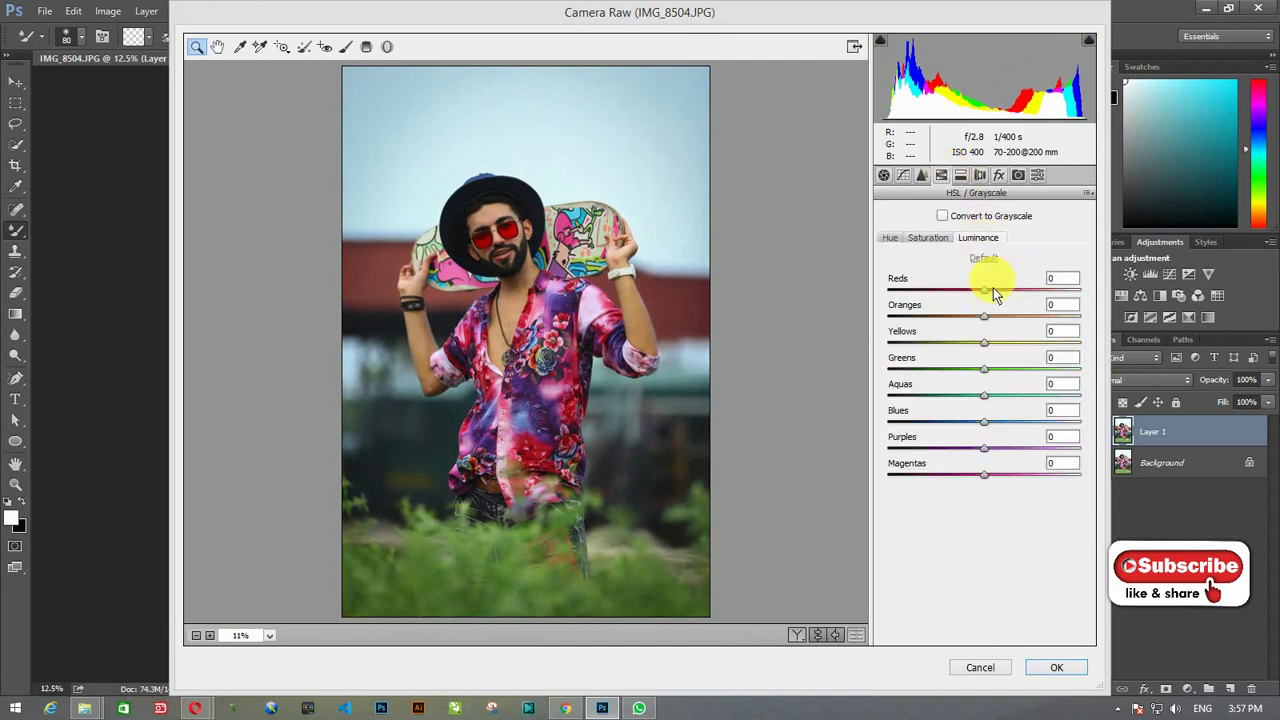
drag(984, 316, 1030, 316)
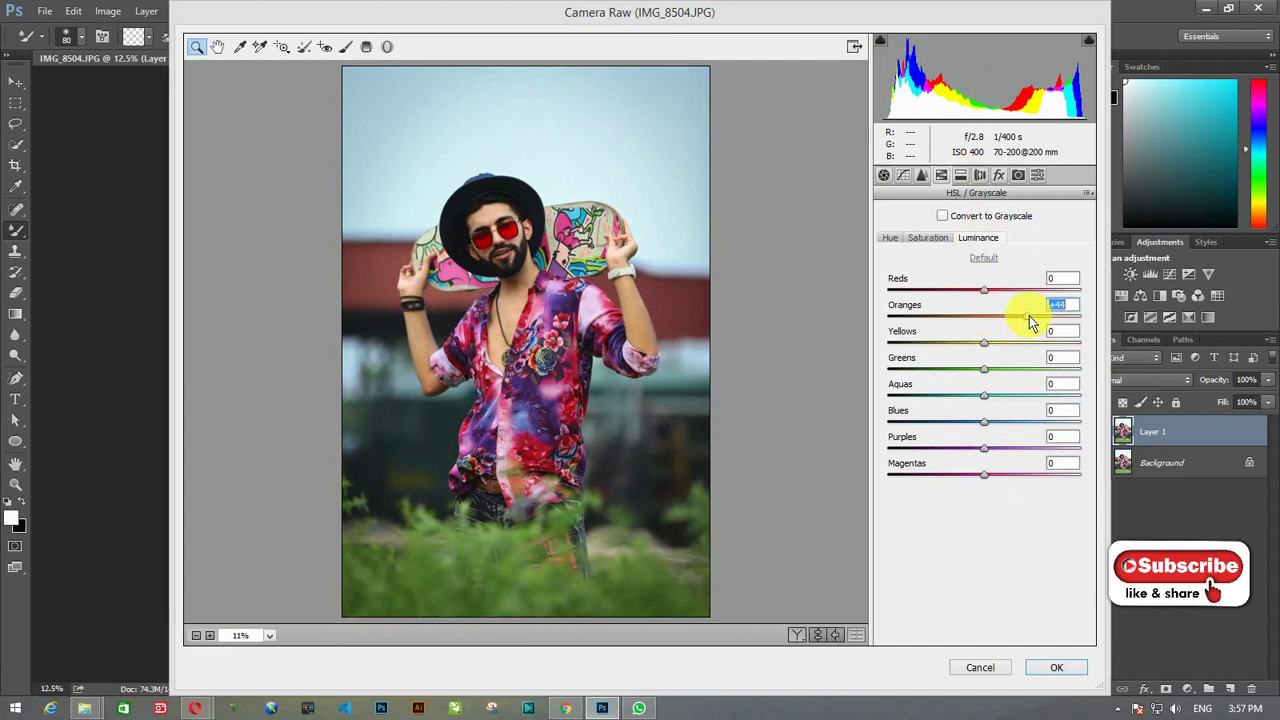
click(928, 238)
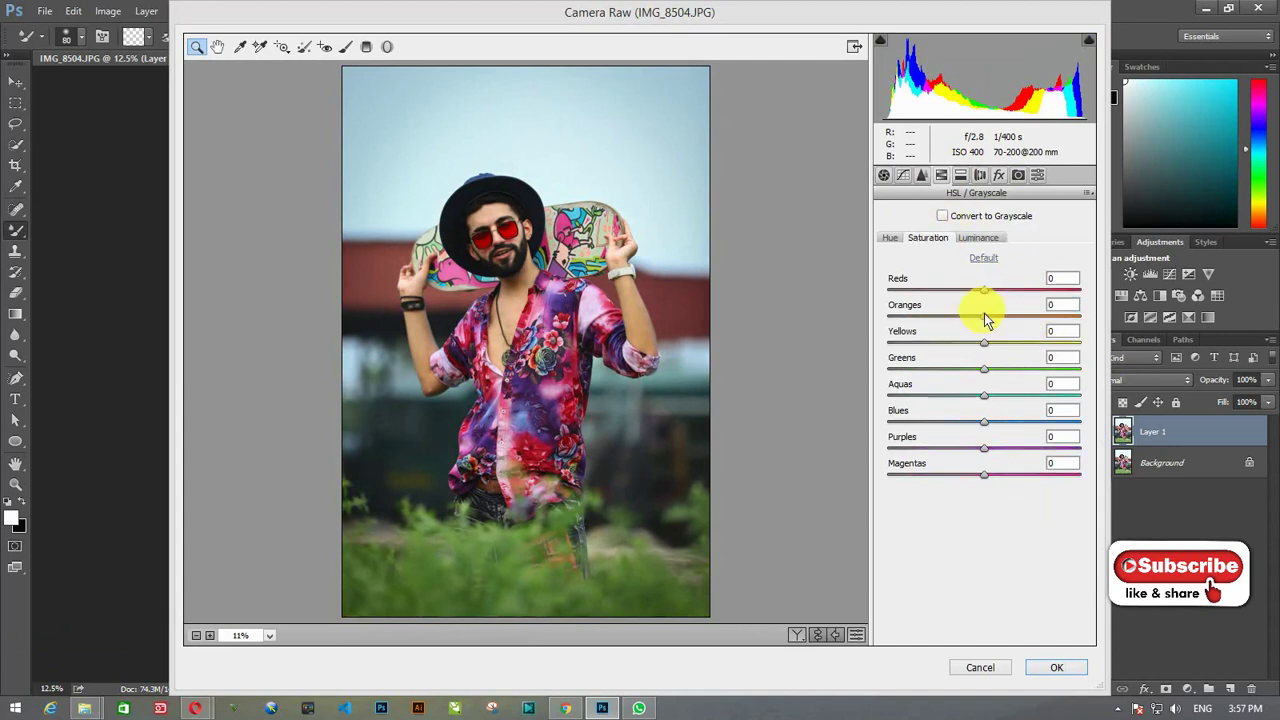
drag(984, 318, 961, 318)
Shift HSL hues: Reds +95, Greens -100, Yellows -13, Blues -56, Oranges -32
click(890, 238)
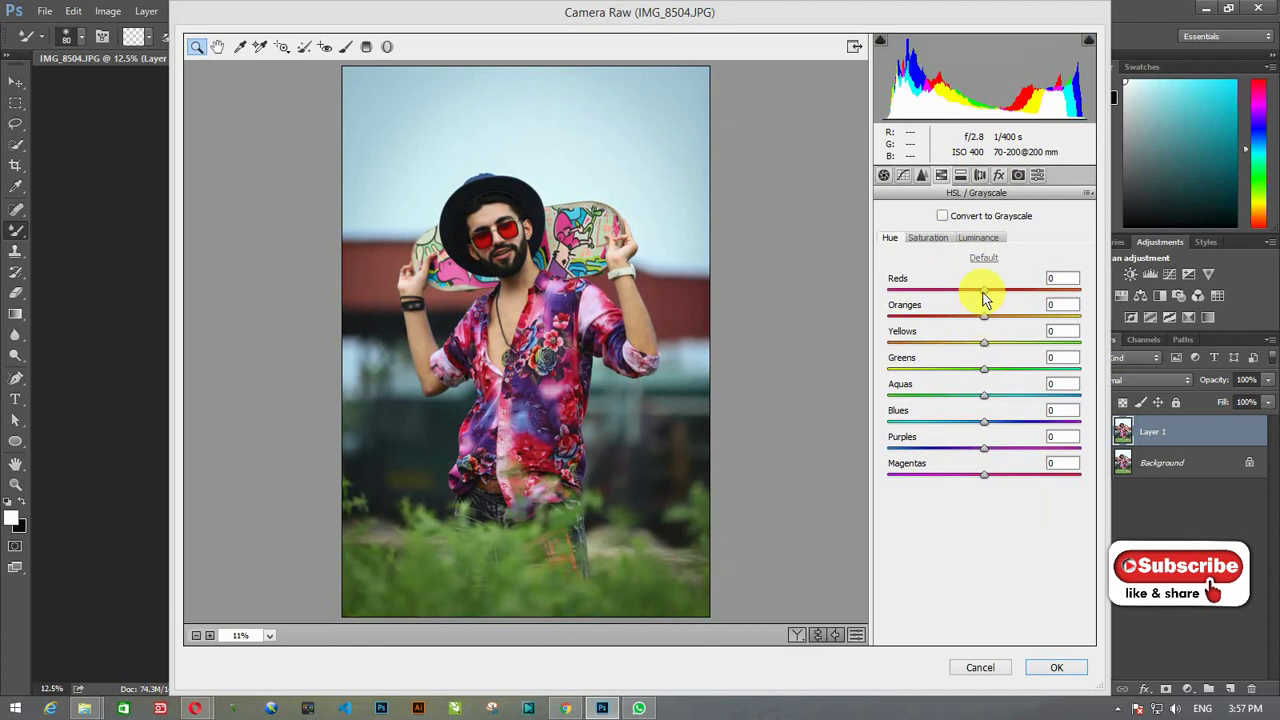
drag(985, 291, 1076, 308)
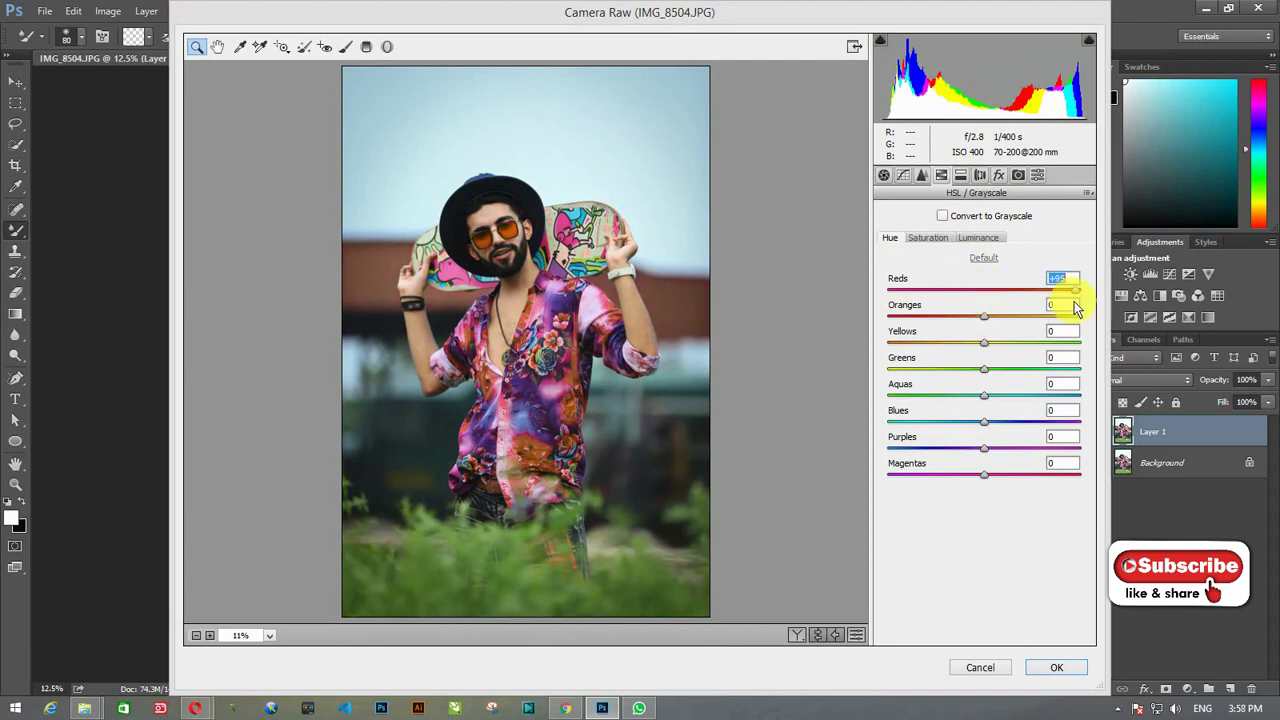
drag(984, 369, 878, 380)
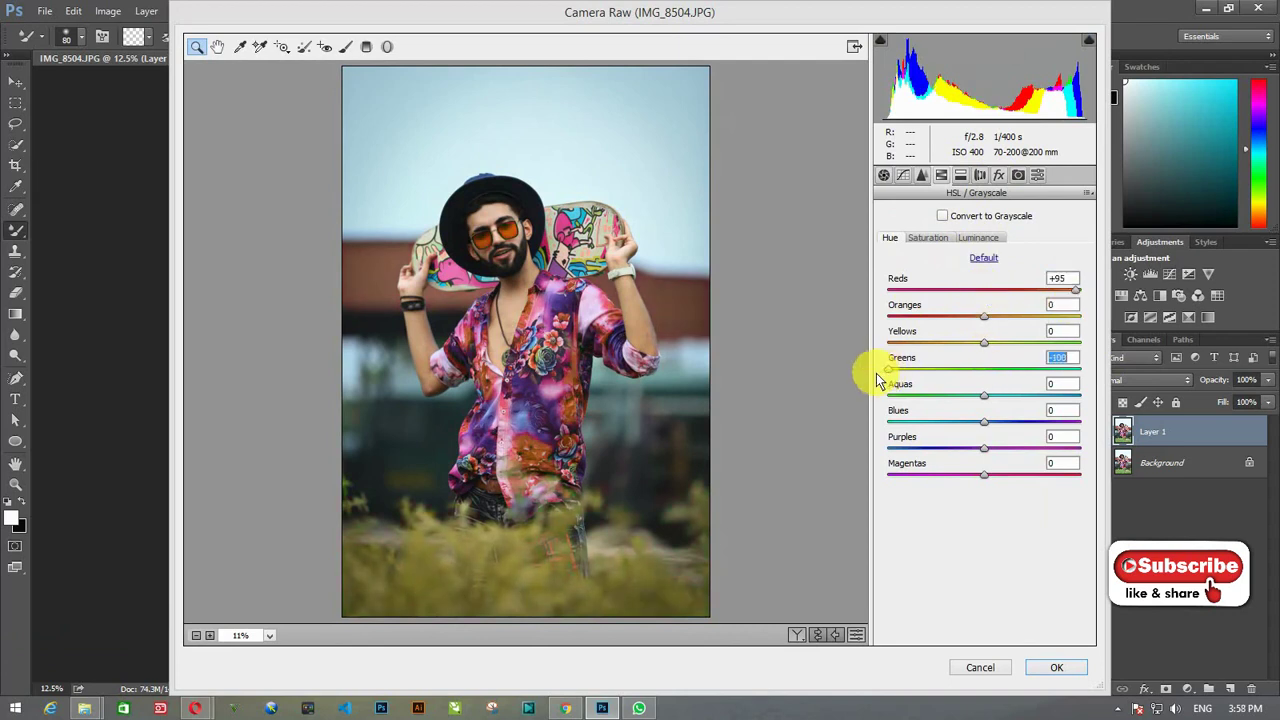
mouse_move(982, 343)
mouse_down()
mouse_move(893, 352)
mouse_move(963, 358)
mouse_up()
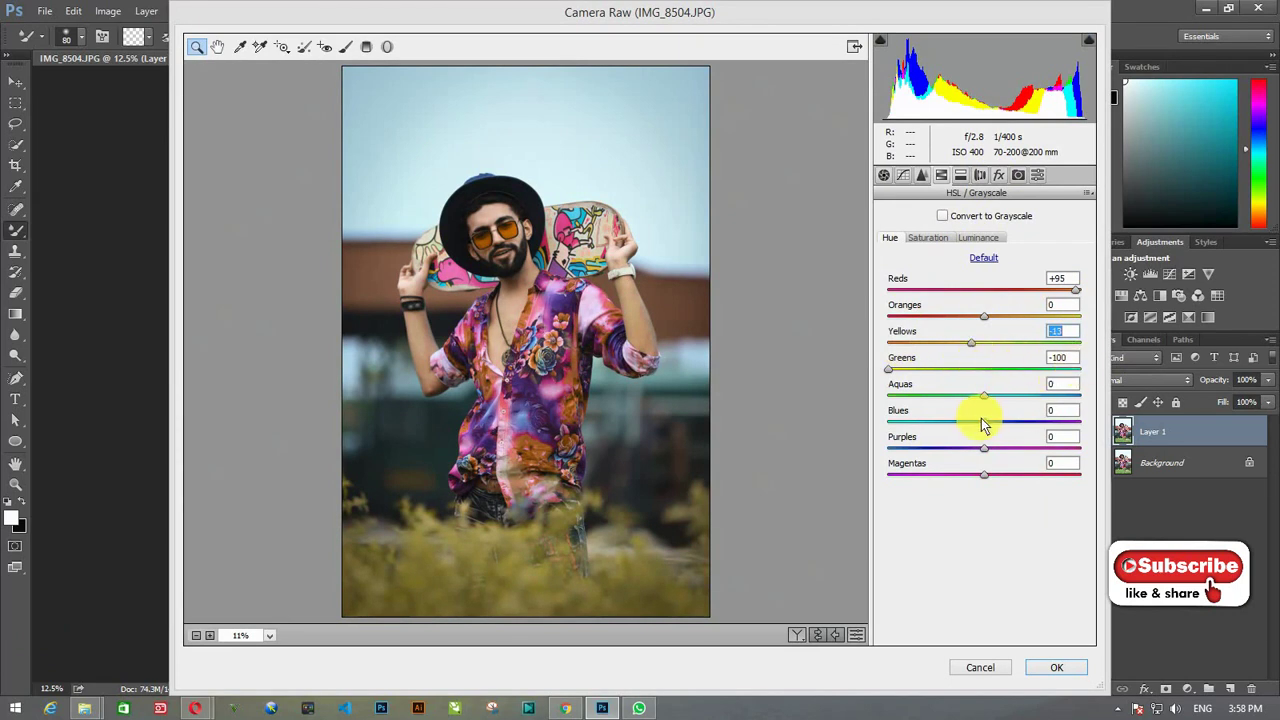
mouse_move(982, 424)
mouse_down()
mouse_move(931, 420)
mouse_move(970, 445)
mouse_up()
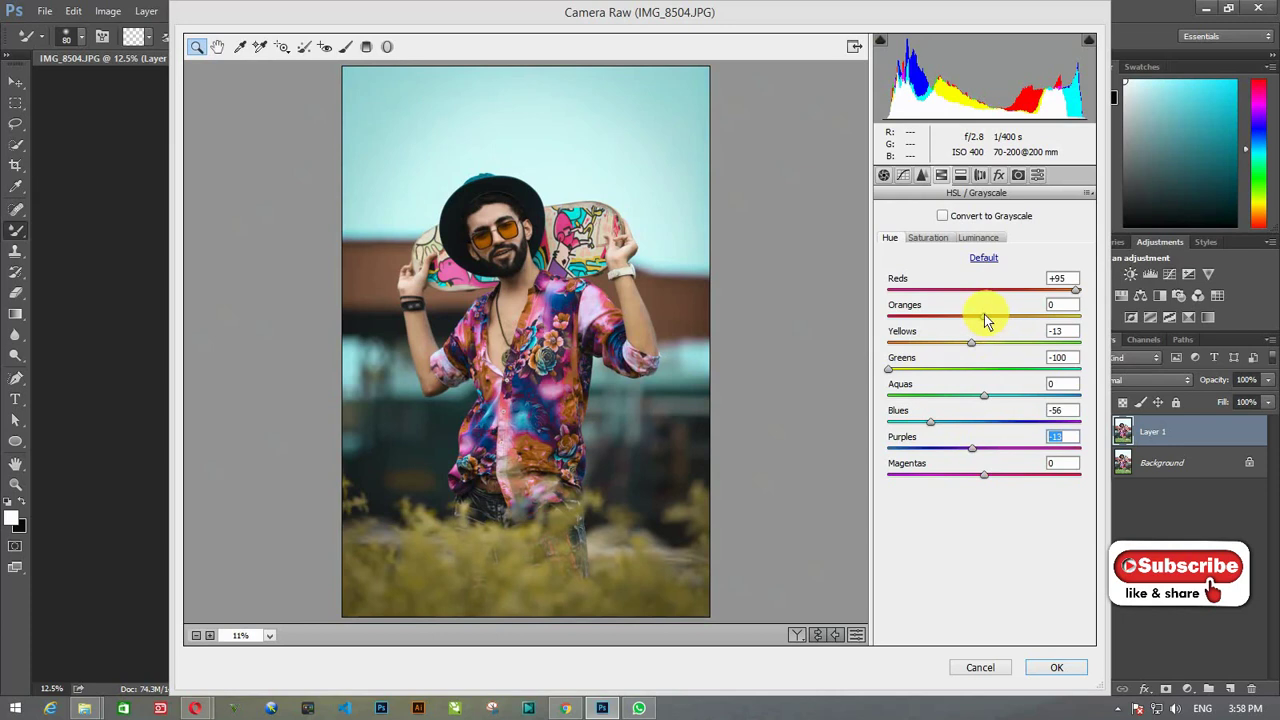
mouse_move(984, 315)
mouse_down()
mouse_move(916, 321)
mouse_move(971, 325)
mouse_move(938, 332)
mouse_move(955, 329)
mouse_up()
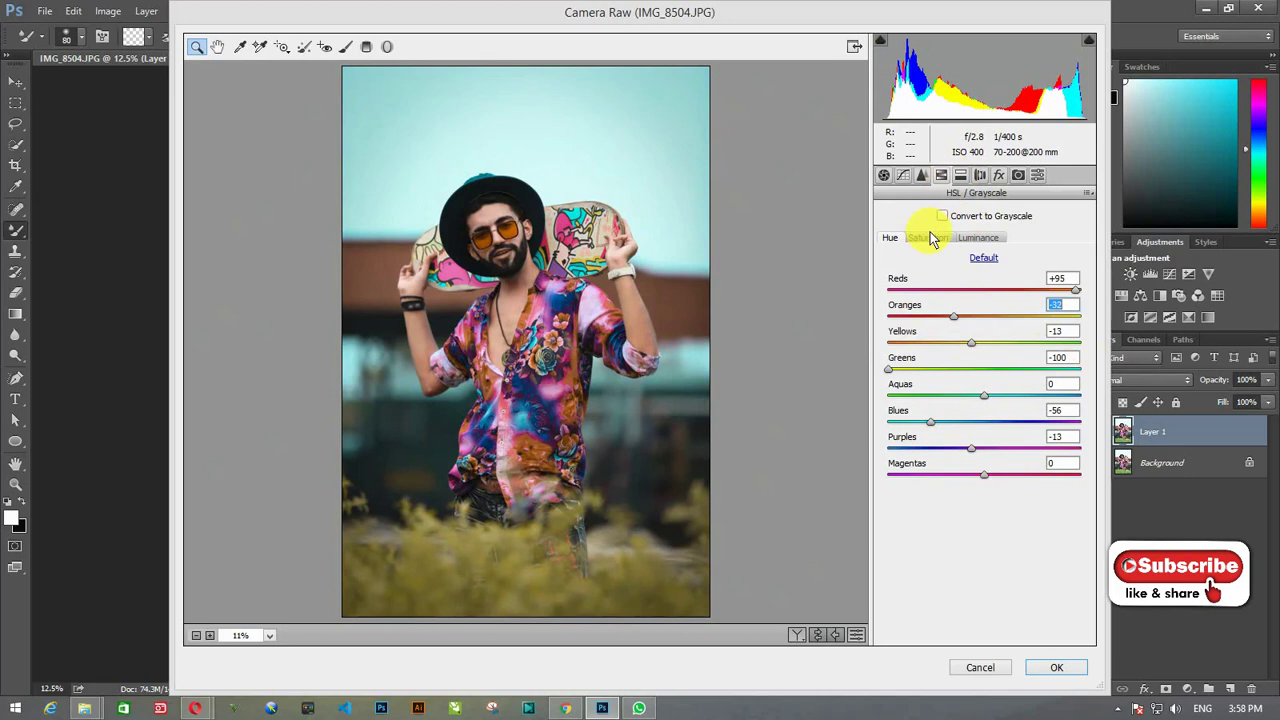
Lift the tone curve to Highlights +13, Lights +8, Darks +6
click(924, 177)
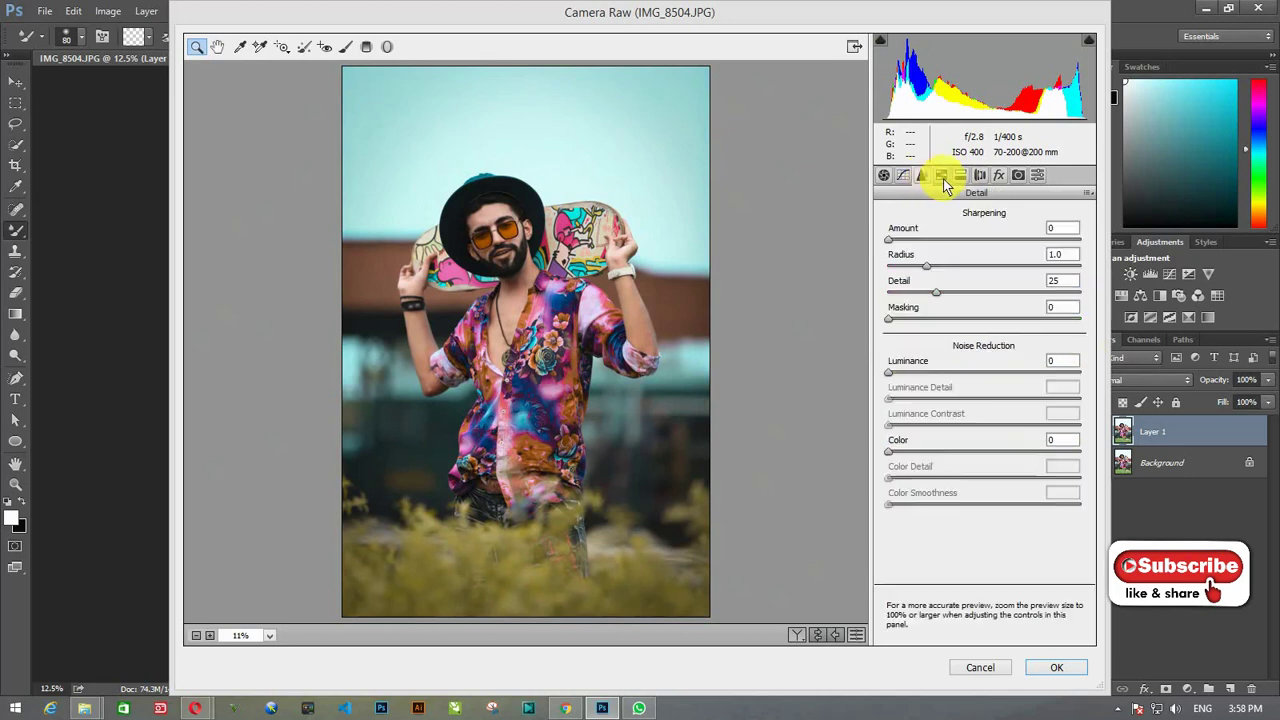
click(903, 175)
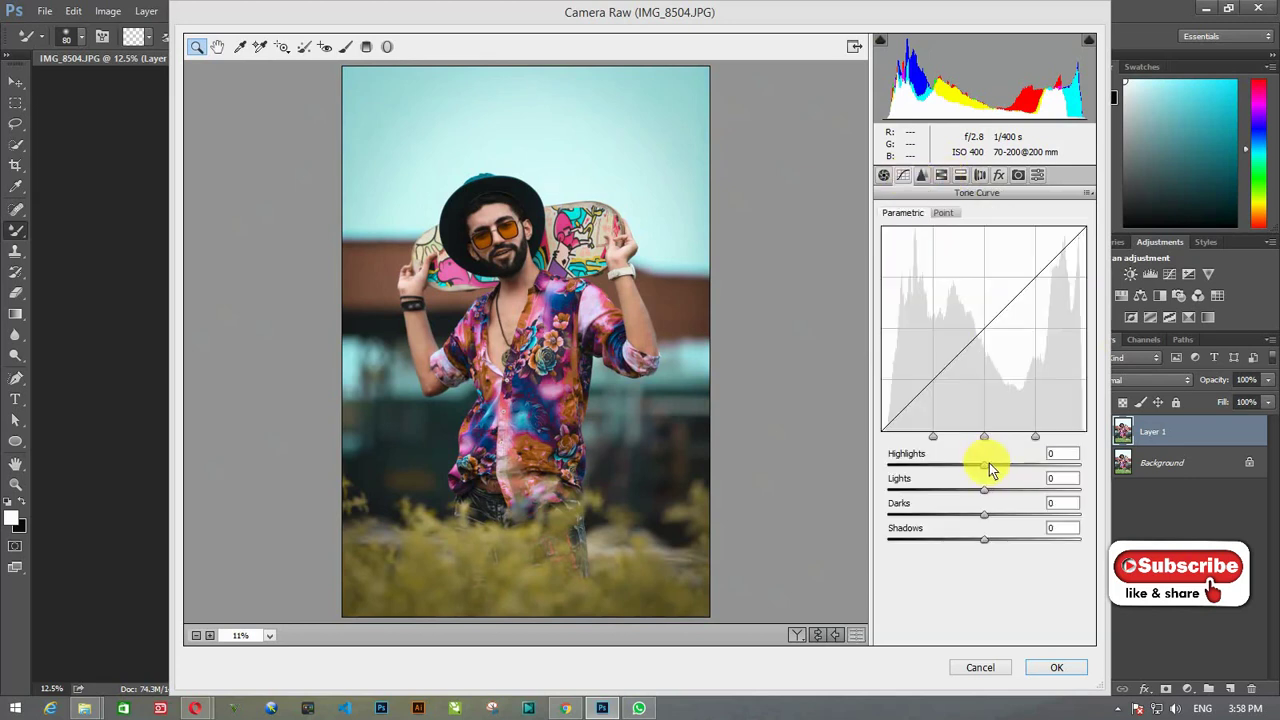
mouse_move(986, 466)
mouse_down()
mouse_move(998, 465)
mouse_move(996, 512)
mouse_move(978, 545)
mouse_up()
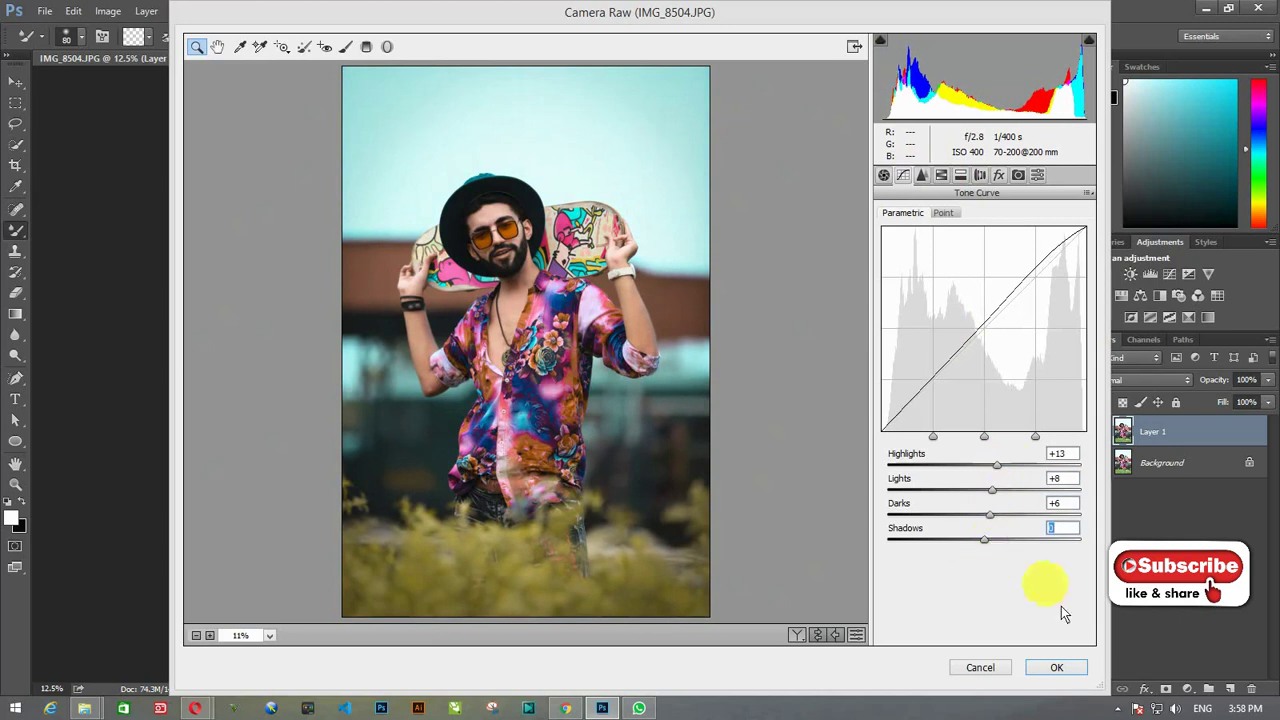
Apply the Camera Raw grade and toggle Layer 1 to compare with the original
click(1080, 674)
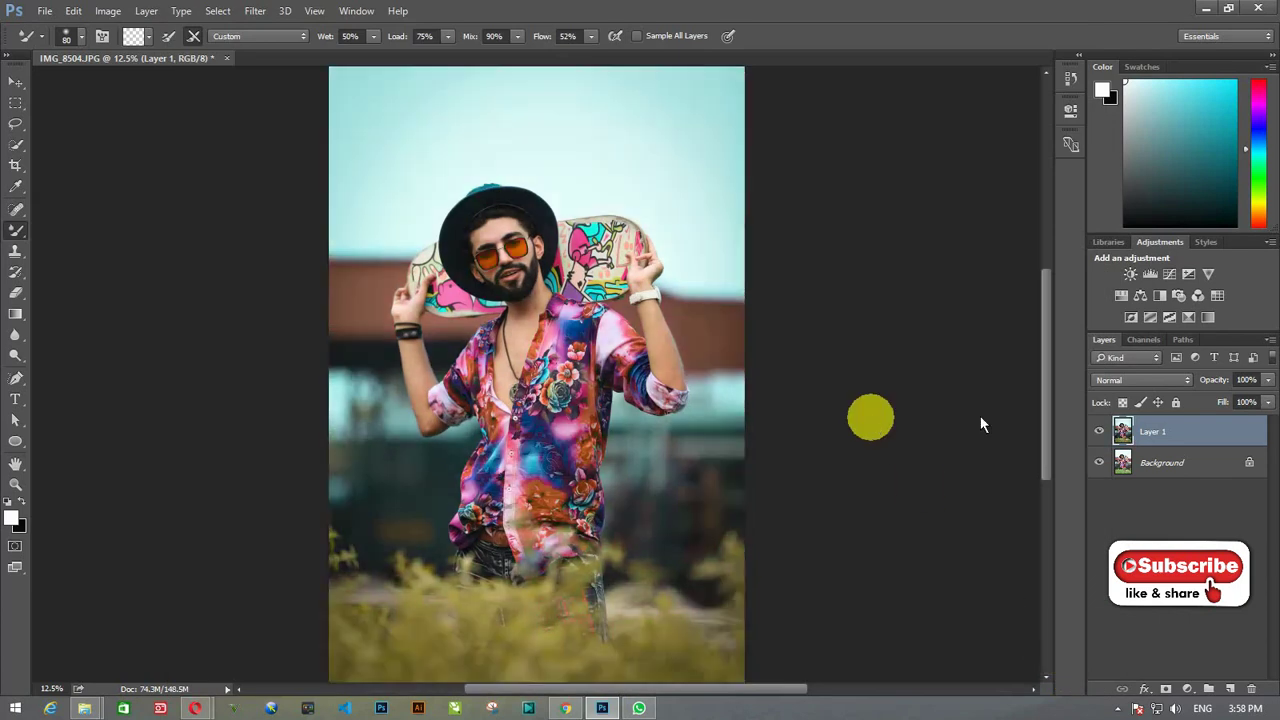
click(1099, 431)
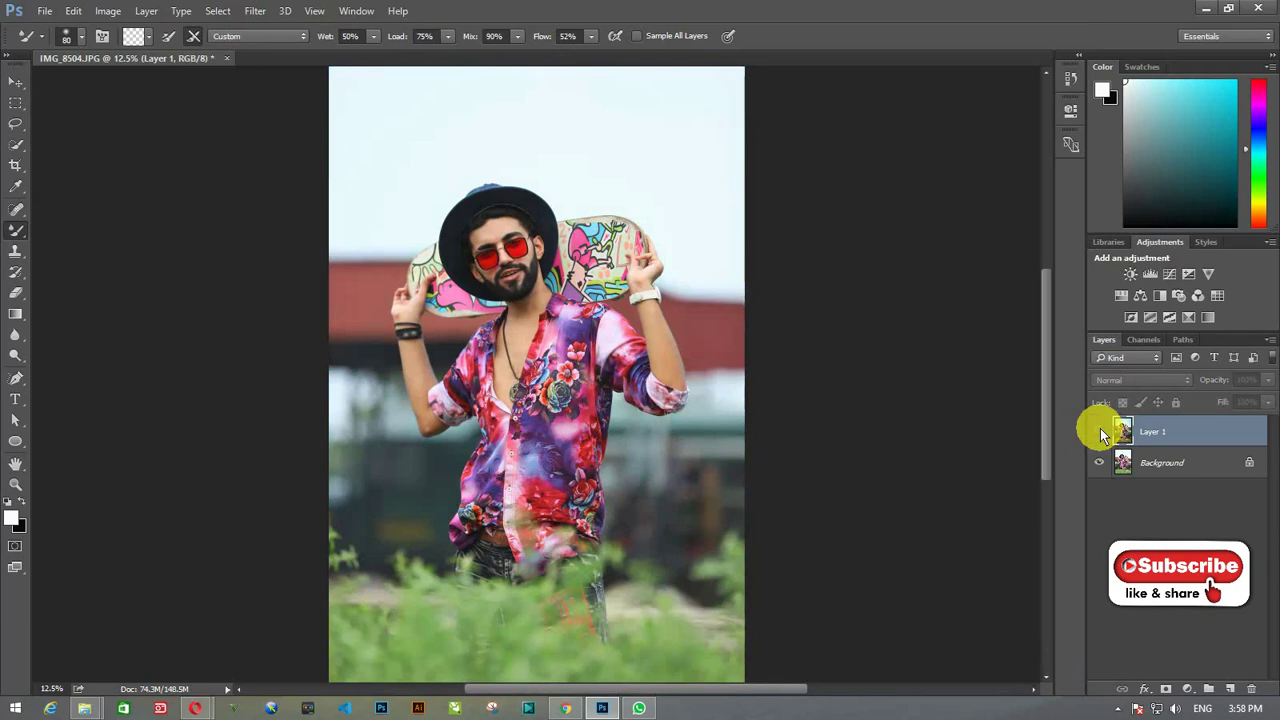
click(1099, 431)
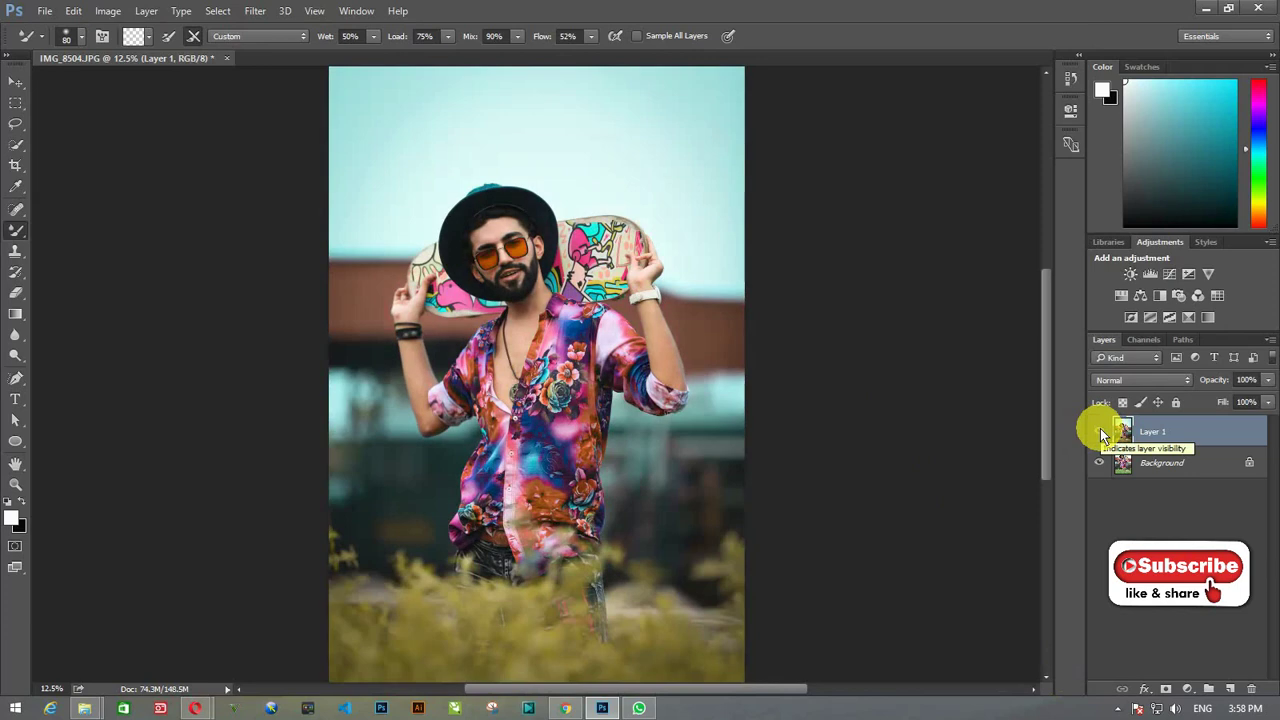
Add a Selective Color layer with Reds at Cyan -22, Magenta -19, Yellow +92, Black +68
click(1189, 689)
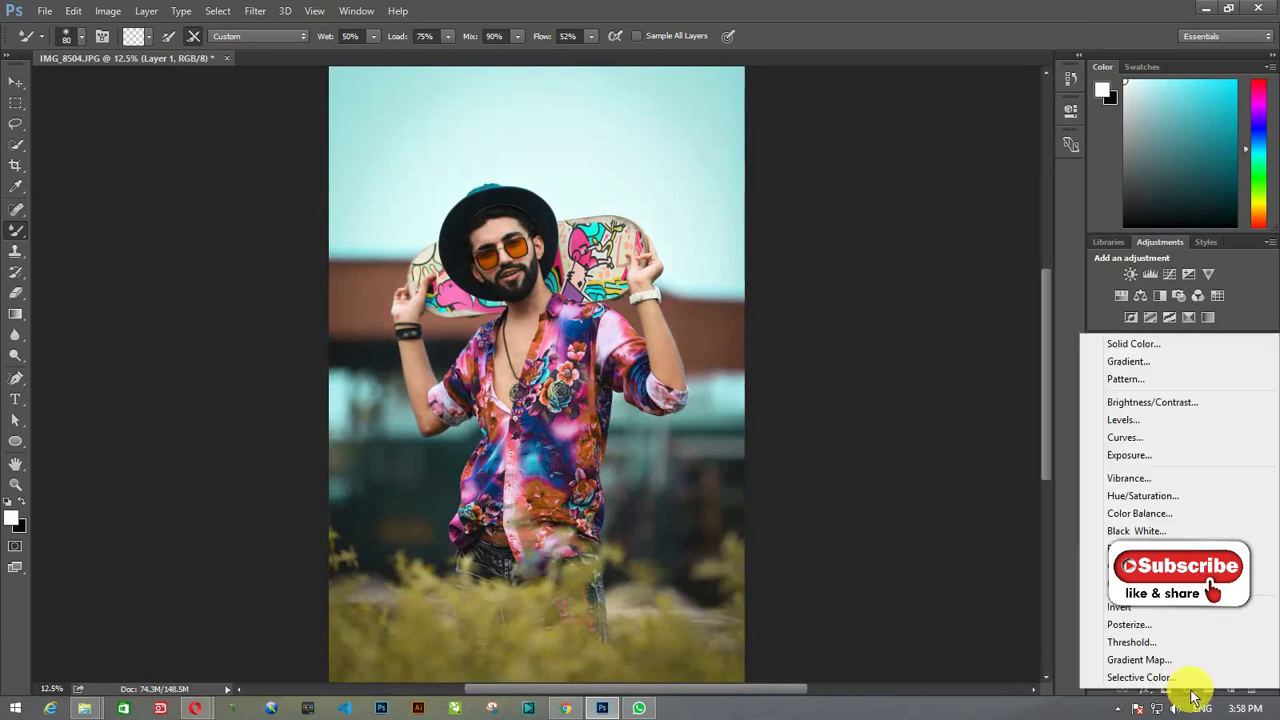
click(1206, 679)
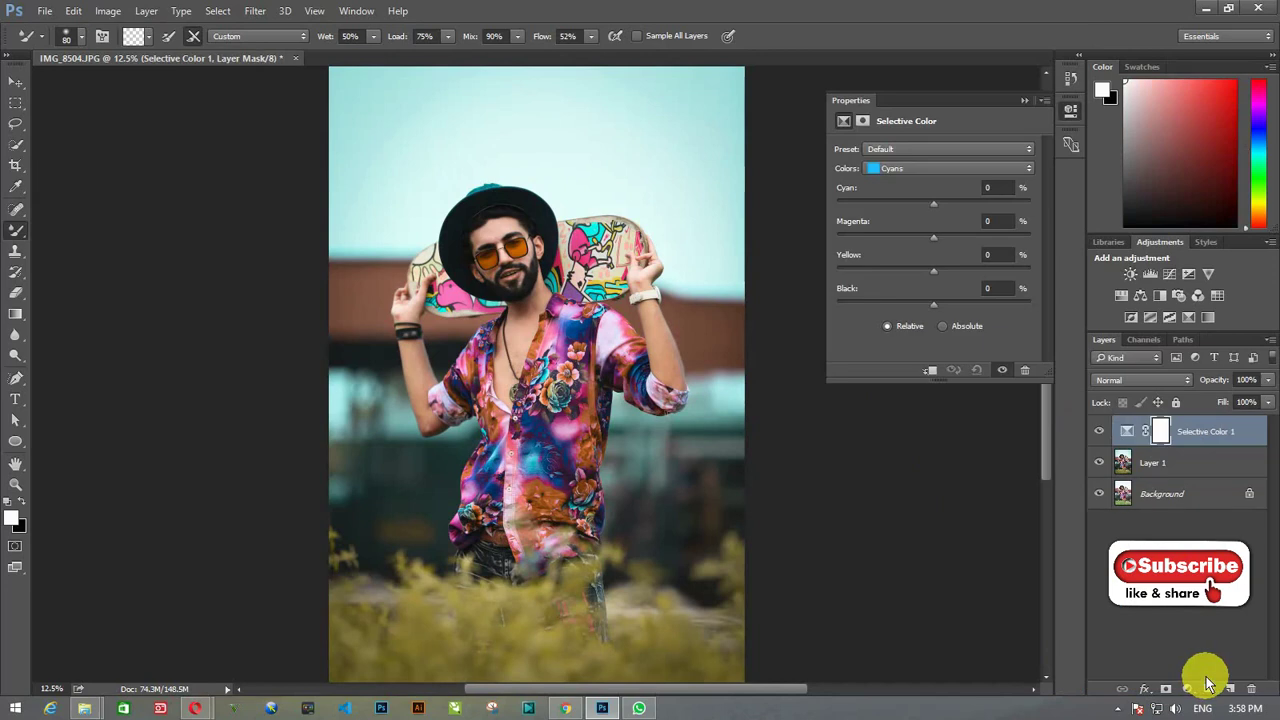
click(984, 175)
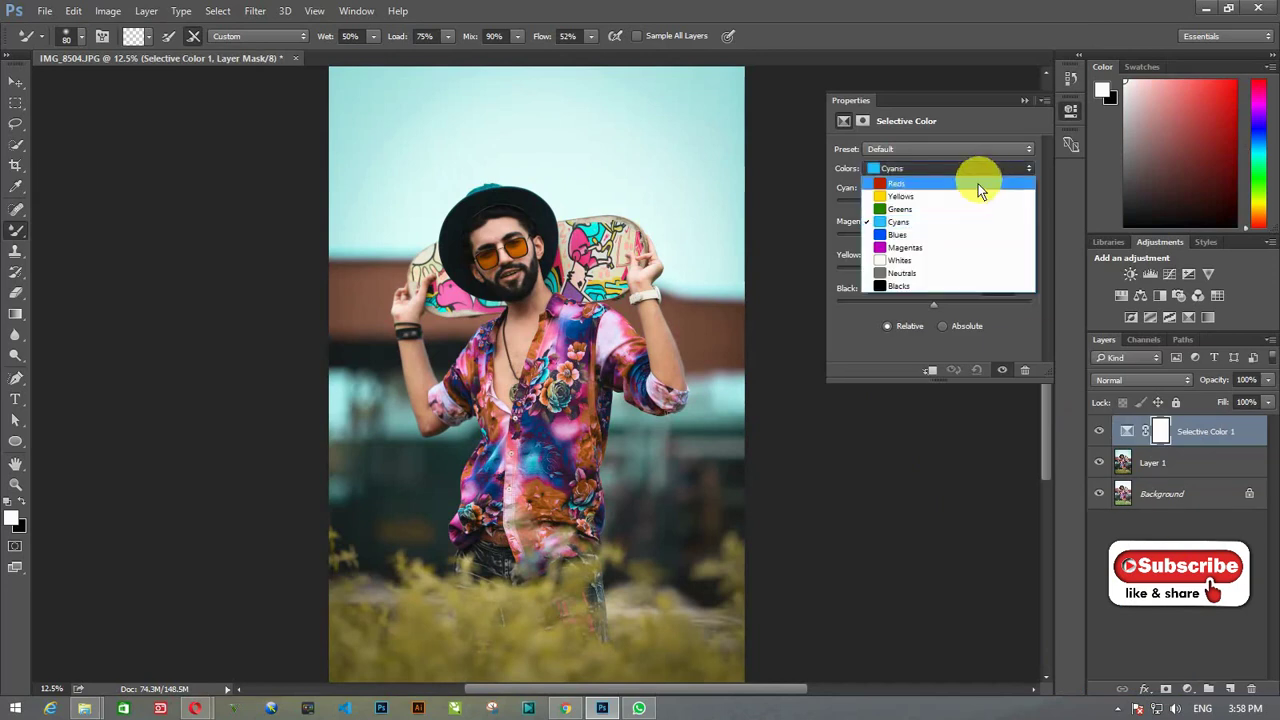
click(978, 184)
mouse_move(932, 201)
mouse_down()
mouse_move(912, 218)
mouse_move(916, 255)
mouse_up()
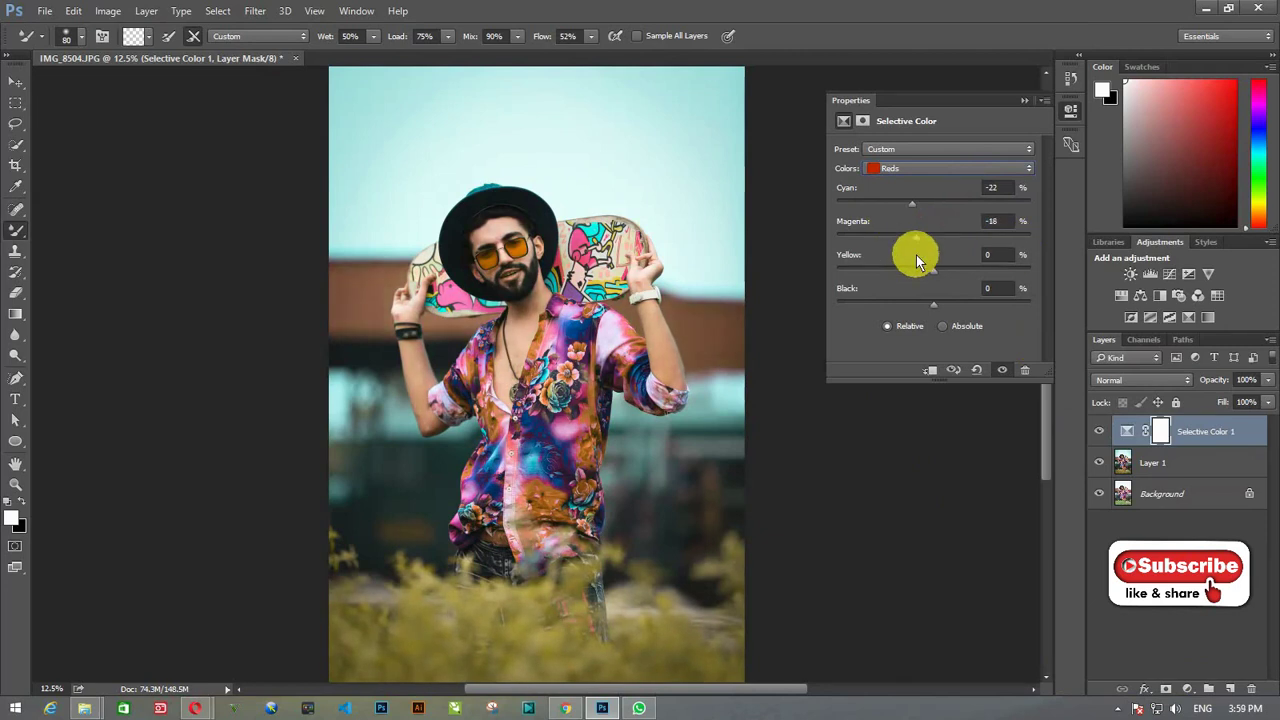
drag(936, 272, 1022, 285)
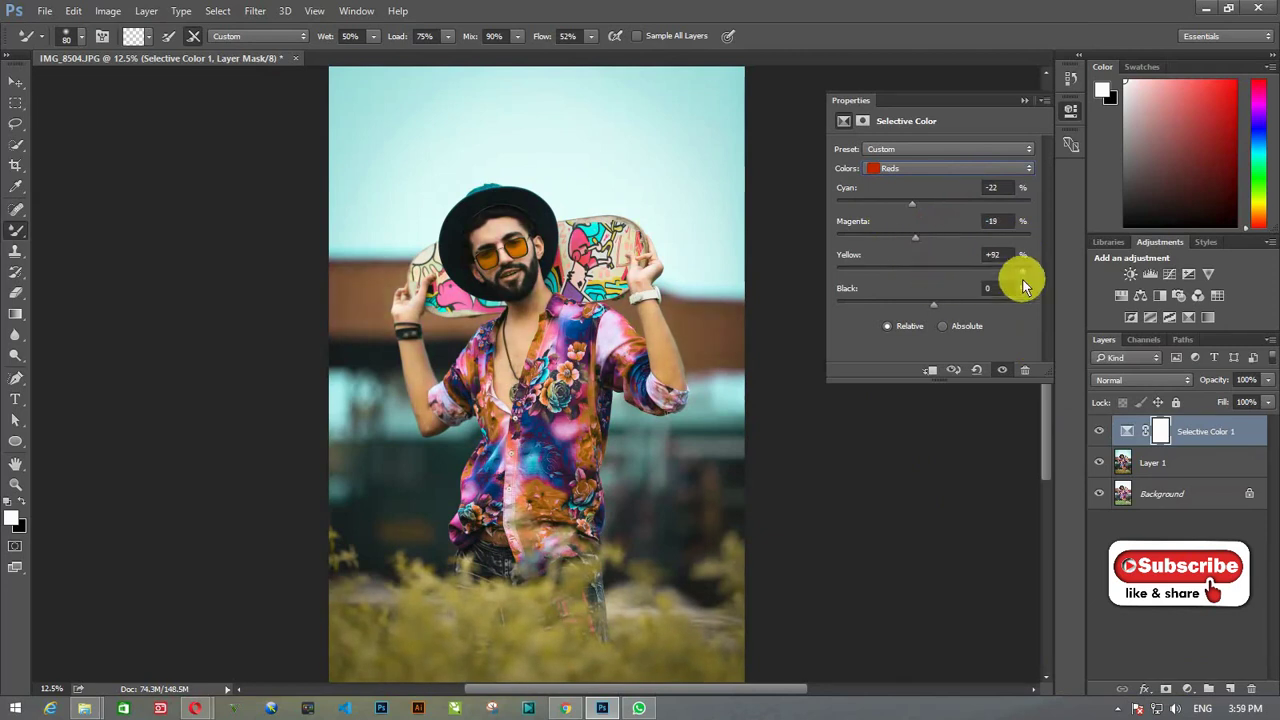
mouse_move(940, 301)
mouse_down()
mouse_move(963, 326)
mouse_move(993, 330)
mouse_up()
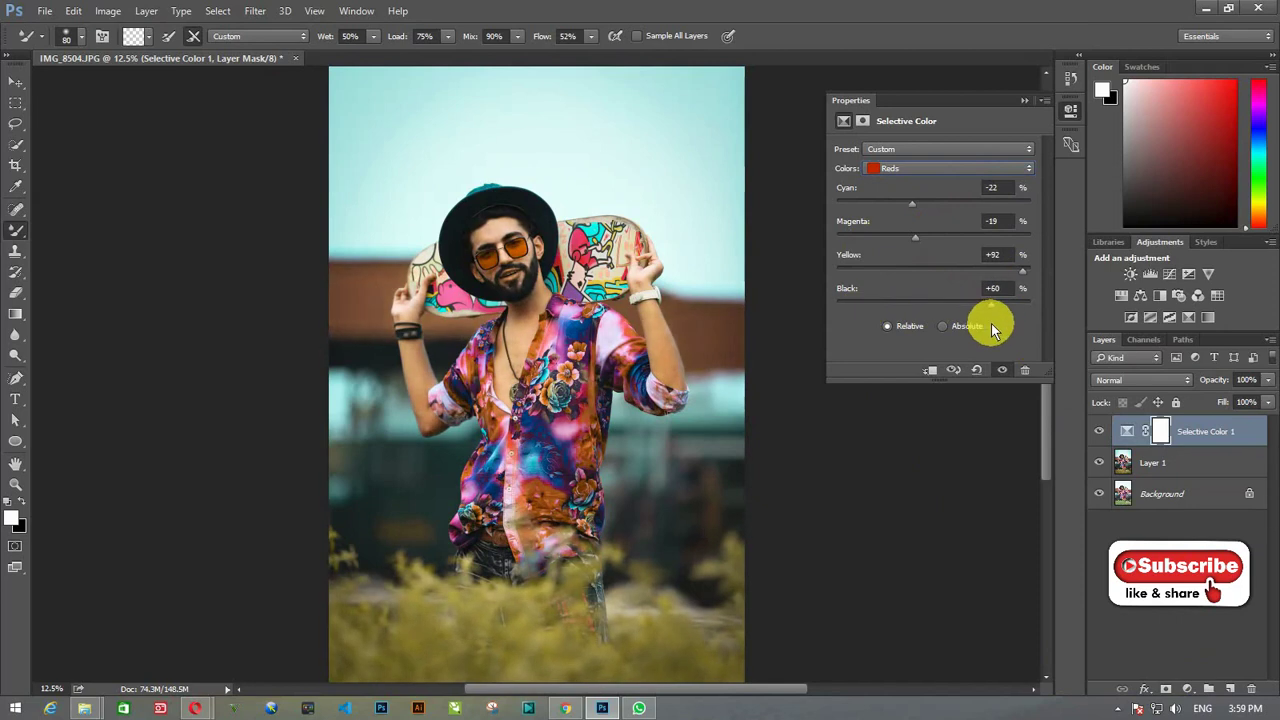
click(934, 168)
Set the Selective Color Yellows to Cyan -79, Magenta +26, Yellow +69
click(938, 197)
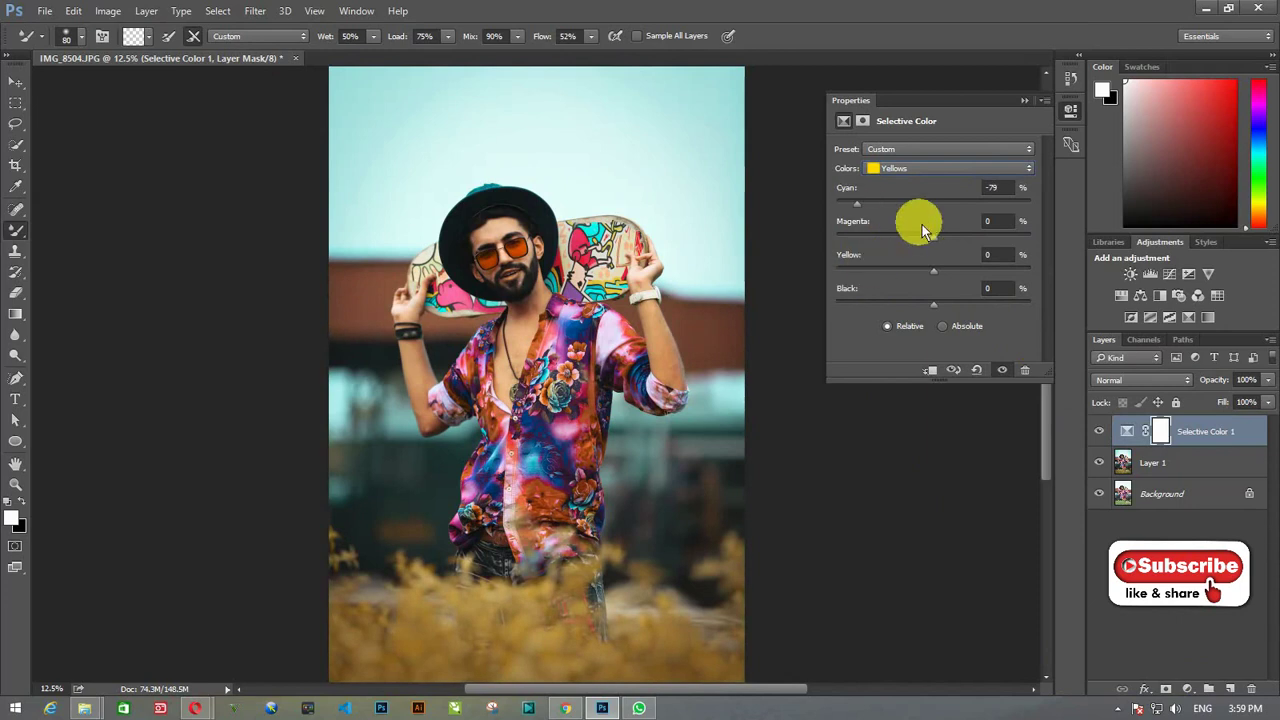
mouse_move(934, 237)
mouse_down()
mouse_move(951, 237)
mouse_move(904, 237)
mouse_move(1000, 237)
mouse_move(890, 236)
mouse_move(959, 249)
mouse_up()
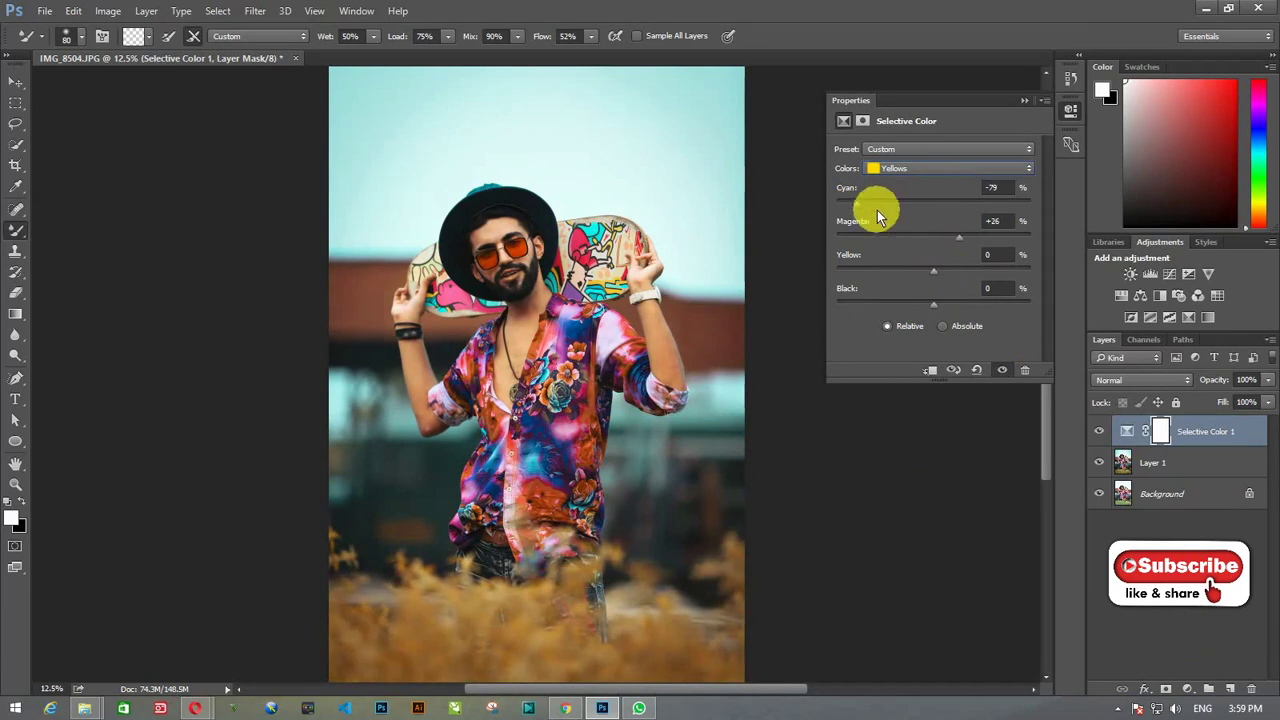
mouse_move(932, 270)
mouse_down()
mouse_move(1023, 266)
mouse_move(857, 273)
mouse_move(1001, 280)
mouse_move(1048, 303)
mouse_up()
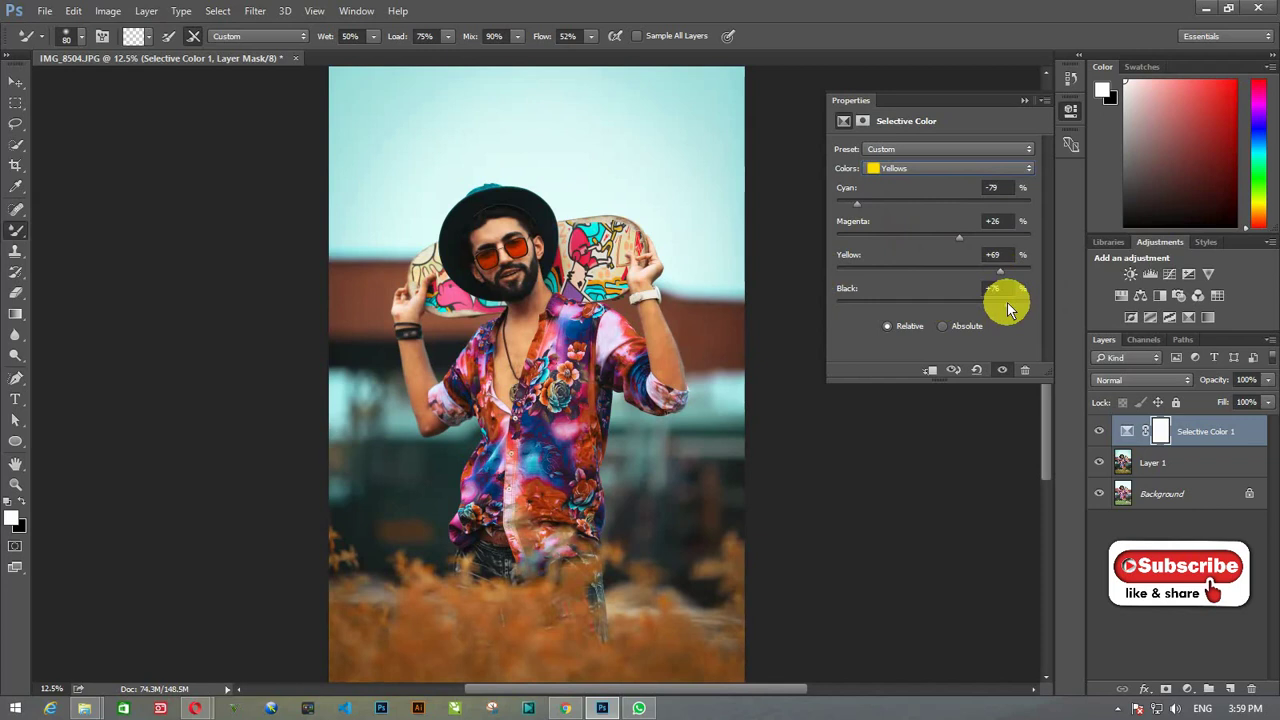
click(938, 170)
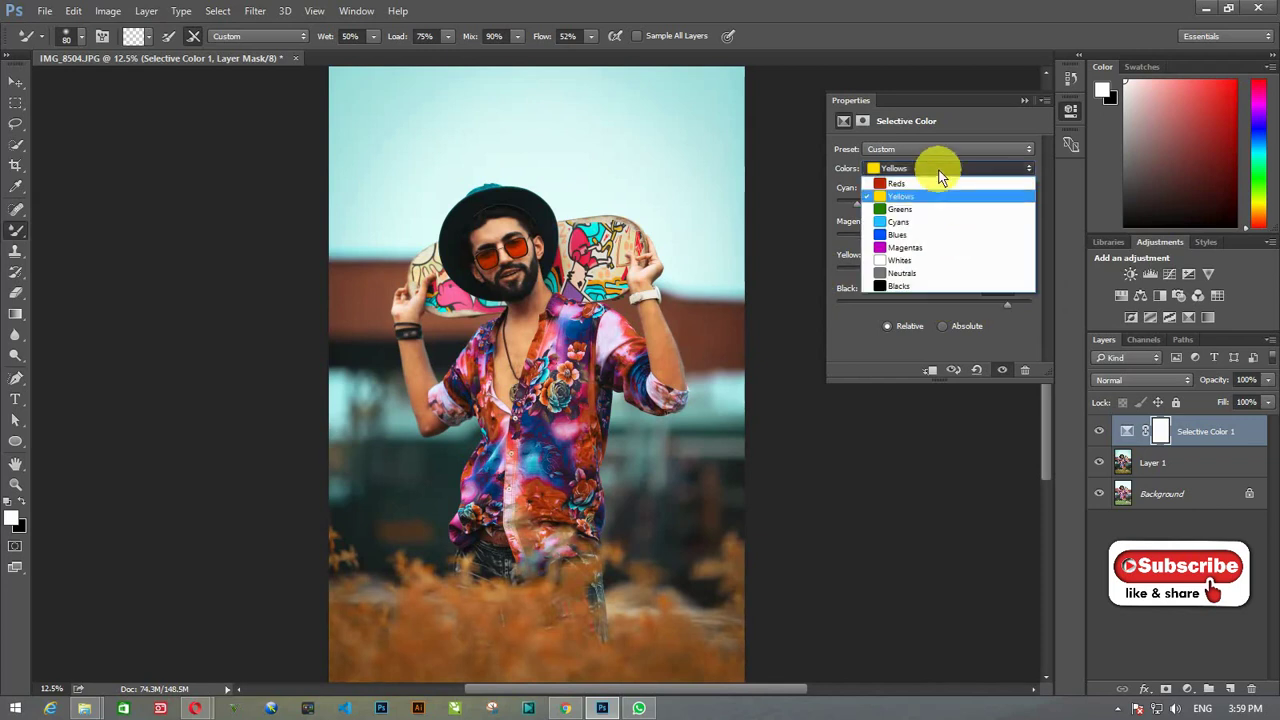
Set Selective Color Cyans to Cyan +81, with less magenta and a little black
click(946, 220)
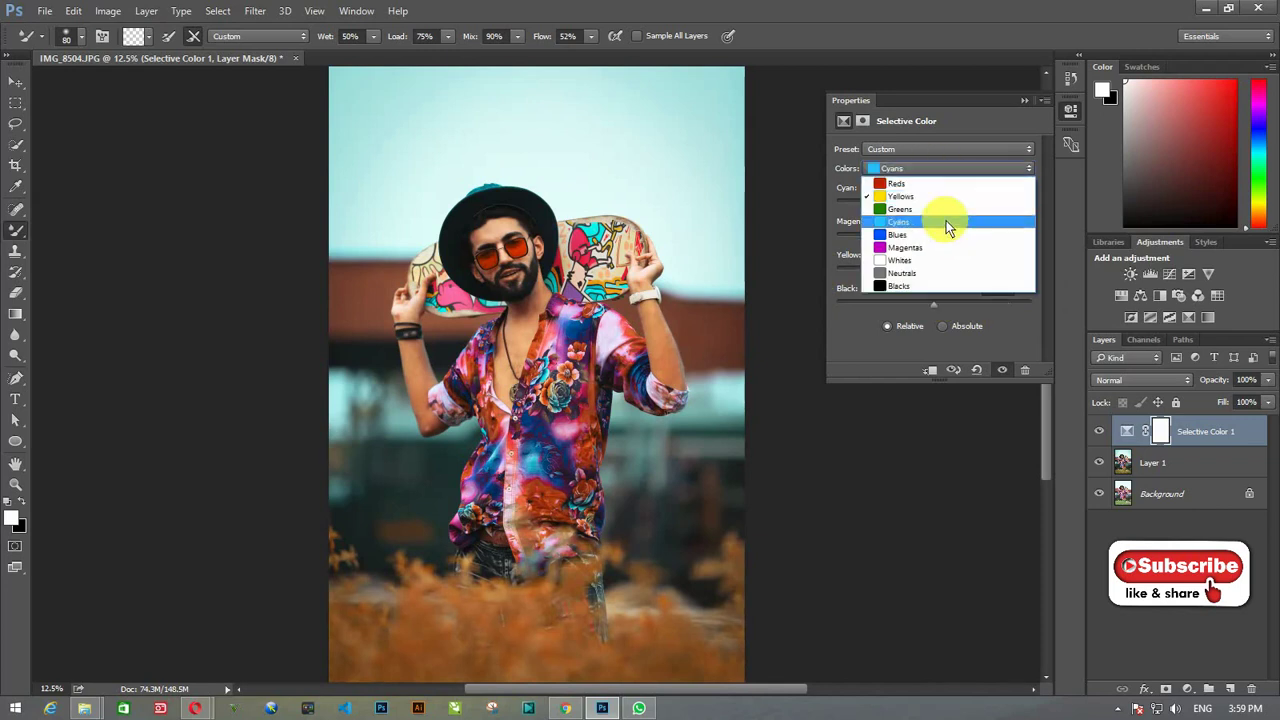
drag(884, 201, 1011, 204)
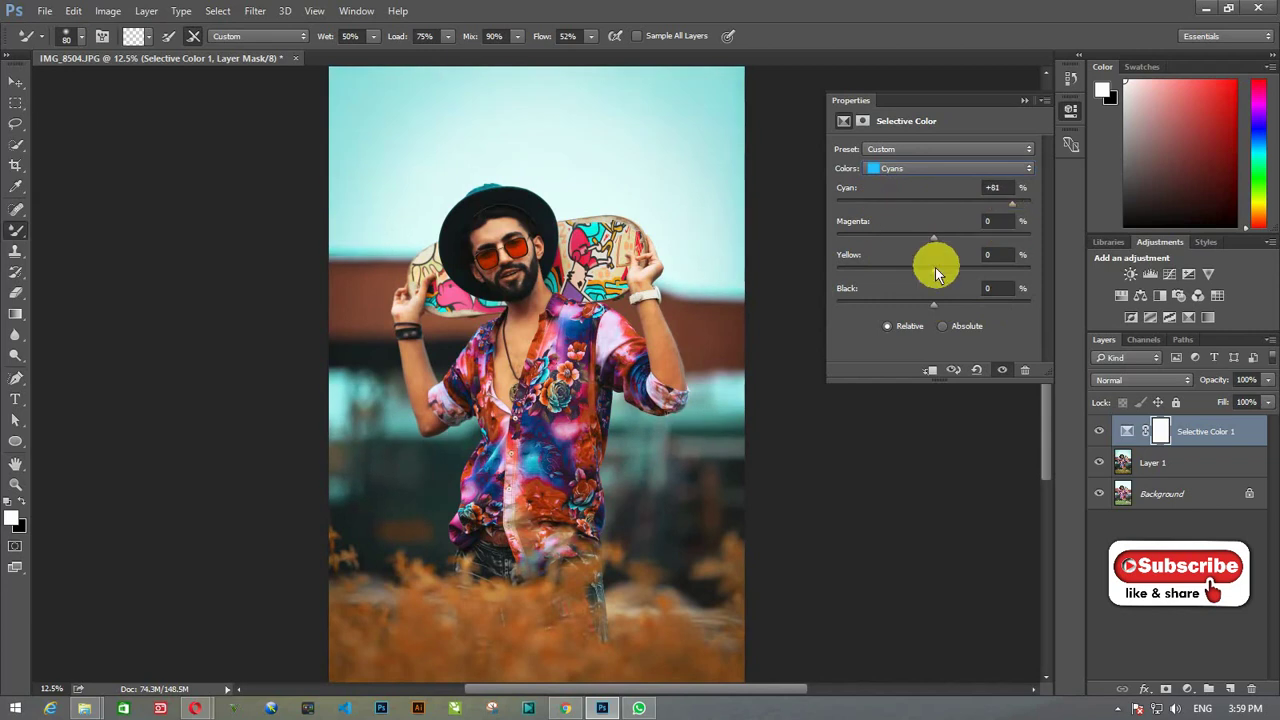
mouse_move(936, 239)
mouse_down()
mouse_move(1029, 239)
mouse_move(898, 244)
mouse_move(998, 271)
mouse_up()
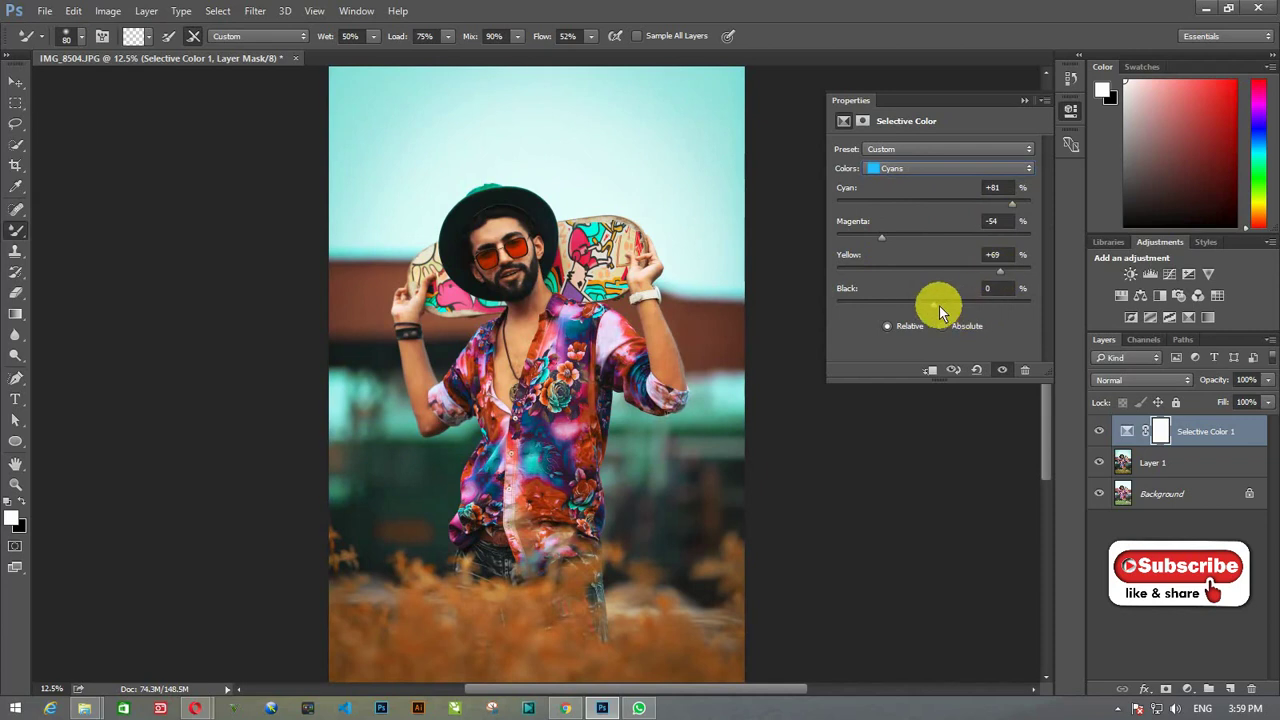
mouse_move(939, 306)
mouse_down()
mouse_move(996, 302)
mouse_move(883, 301)
mouse_move(961, 303)
mouse_up()
Set Selective Color Whites to Cyan +53, Magenta +1, Yellow -36, Black +44
click(957, 170)
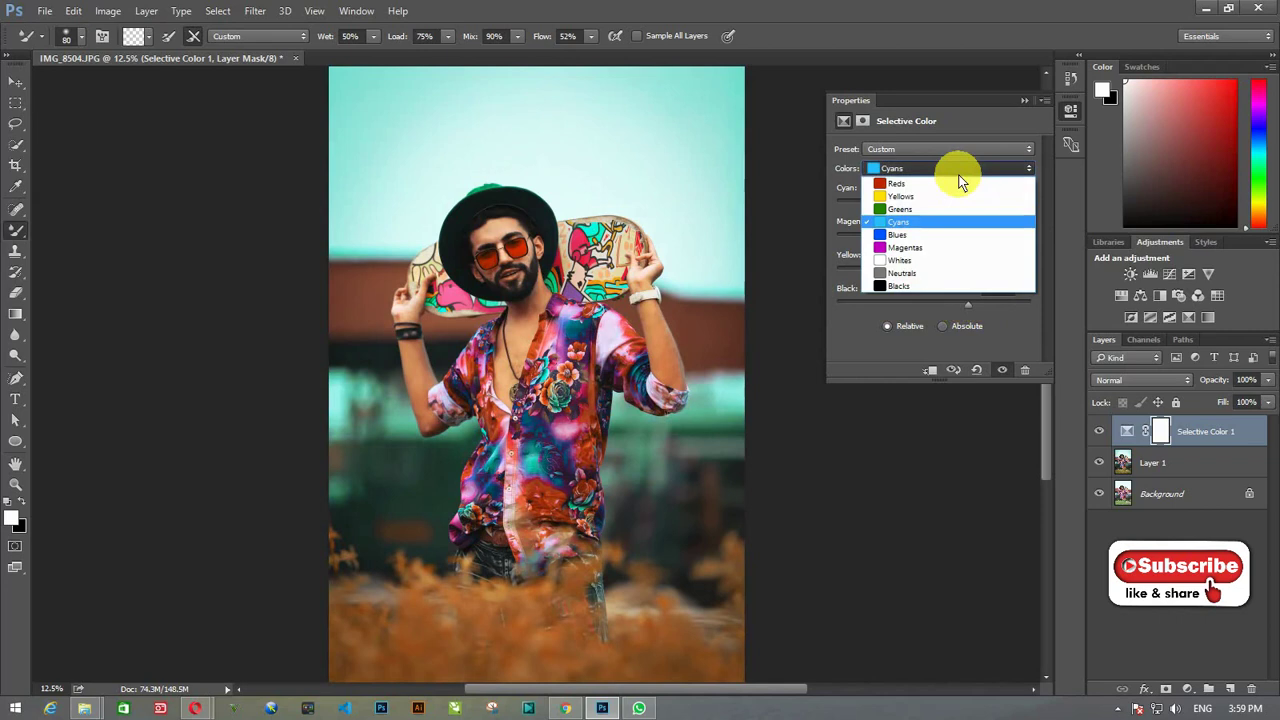
click(957, 262)
drag(935, 204, 984, 204)
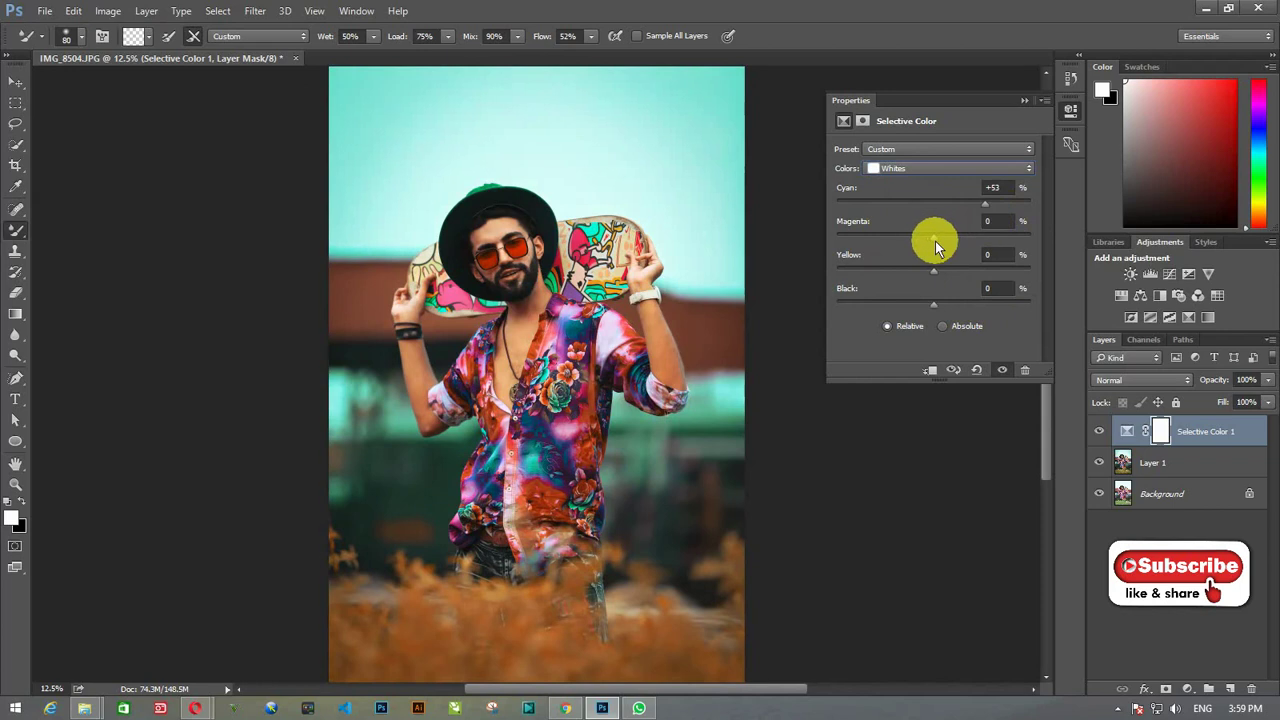
drag(934, 237, 882, 237)
mouse_move(934, 271)
mouse_down()
mouse_move(986, 271)
mouse_move(877, 271)
mouse_move(958, 275)
mouse_move(899, 279)
mouse_move(986, 305)
mouse_move(894, 309)
mouse_move(976, 308)
mouse_move(945, 305)
mouse_up()
Set Selective Color Blacks to Black +11 and collapse the Properties panel
click(957, 168)
click(951, 278)
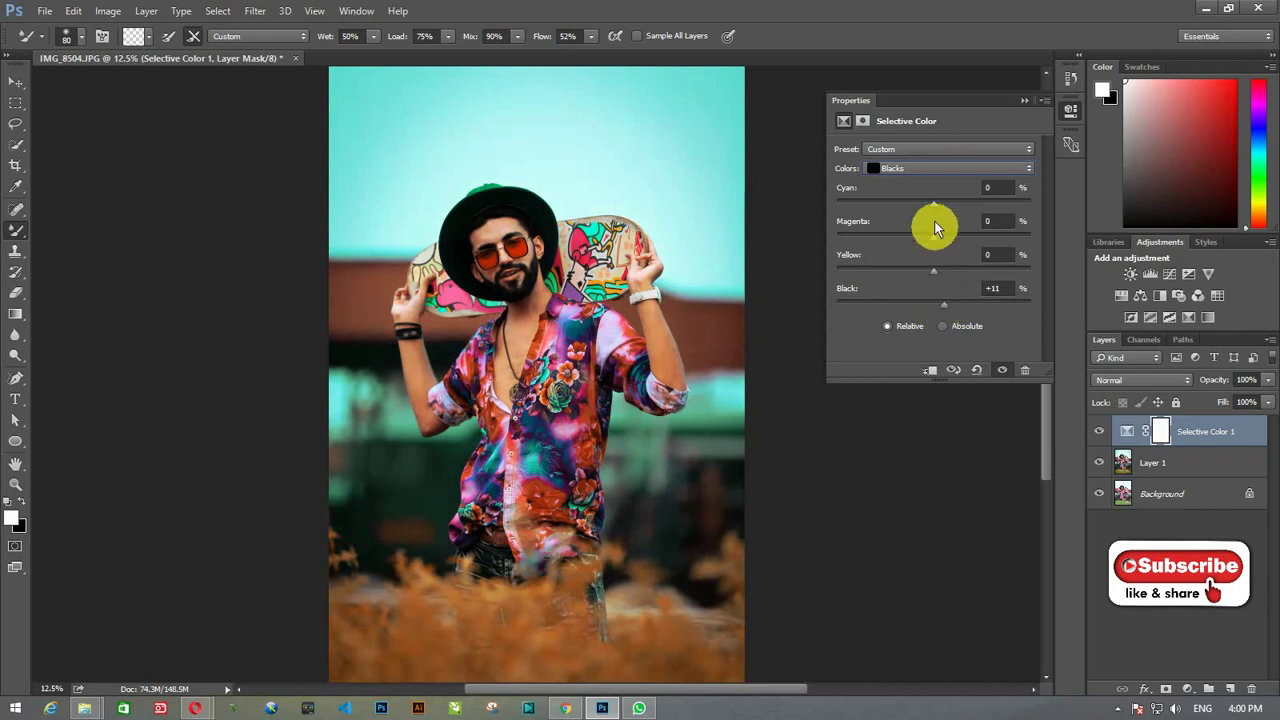
click(930, 170)
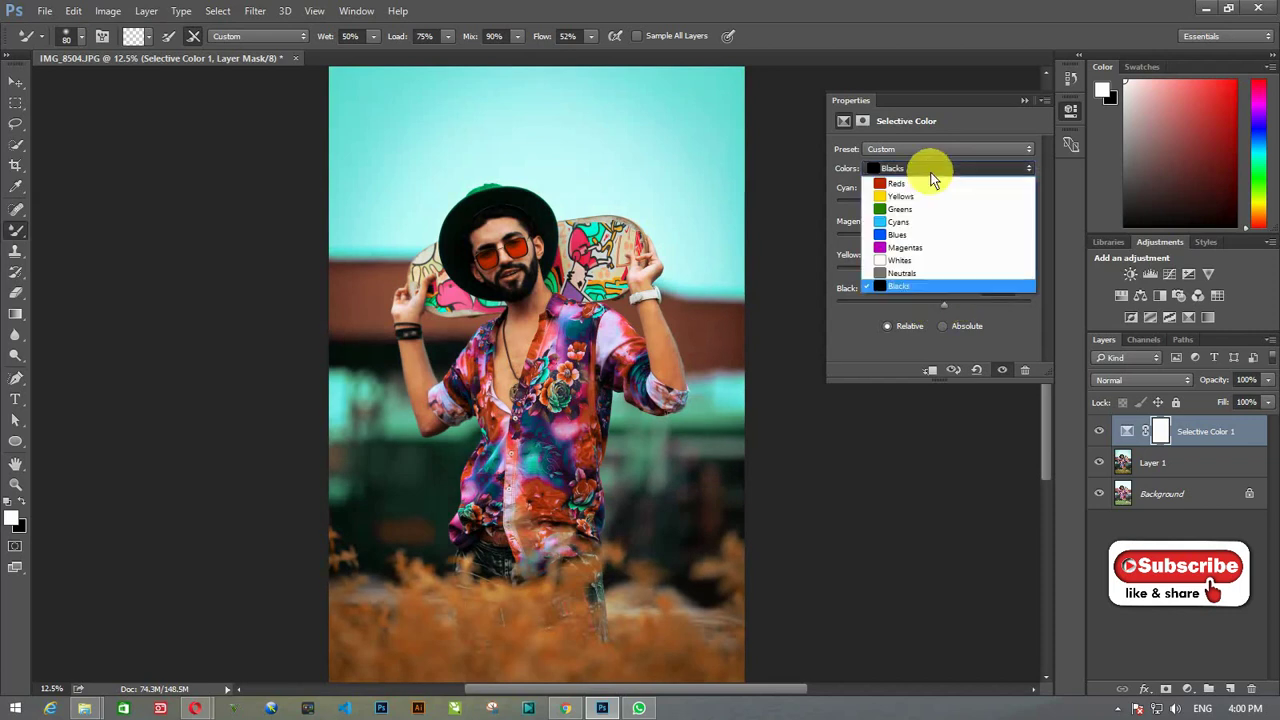
click(932, 172)
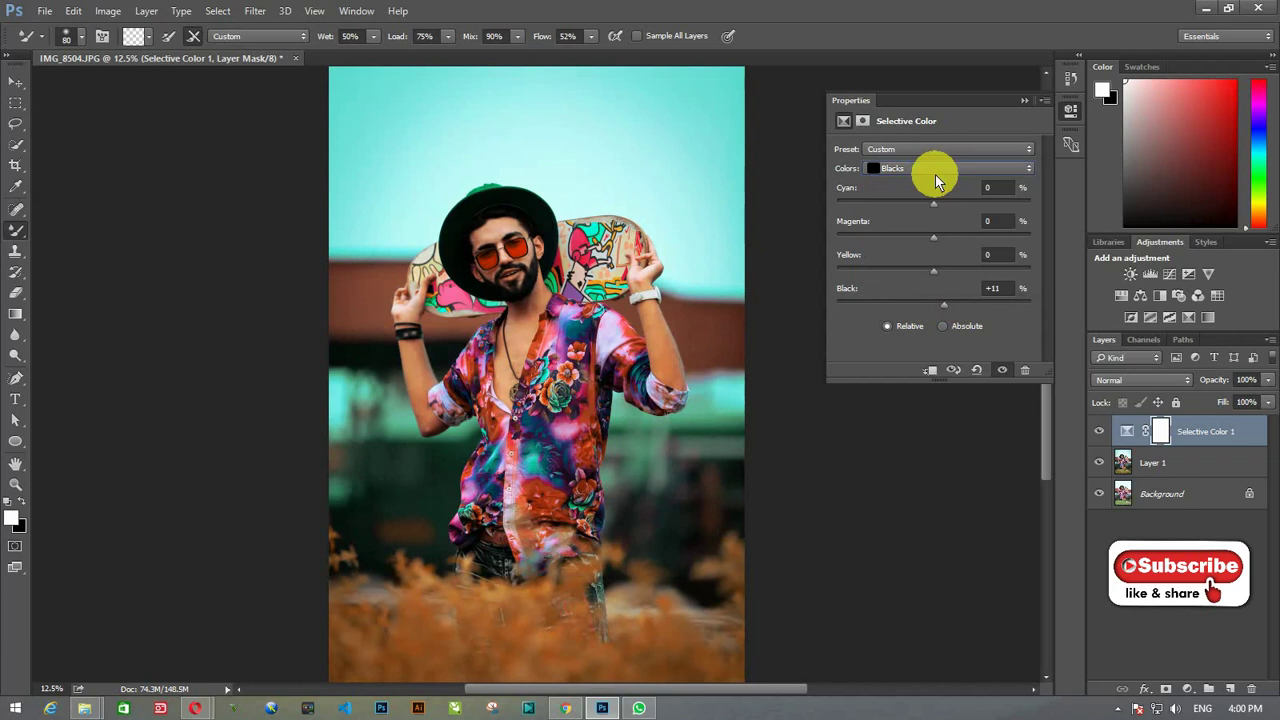
click(1022, 101)
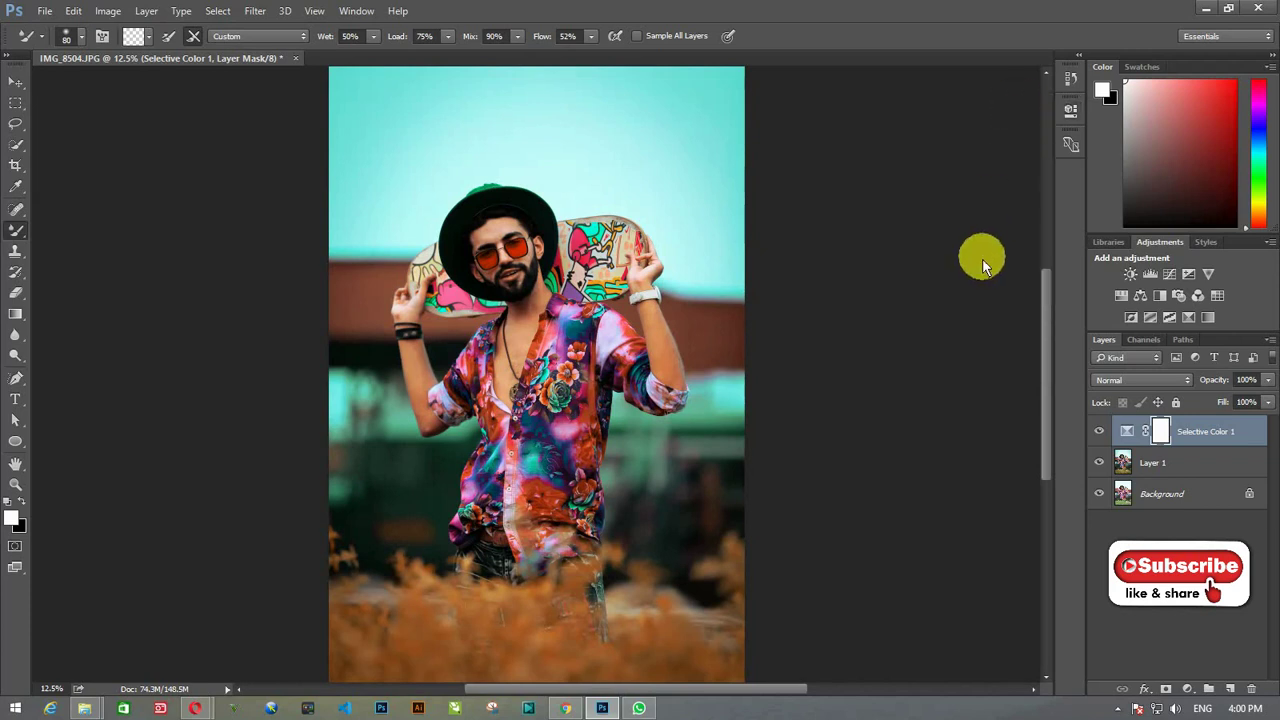
Merge the Selective Color adjustment into Layer 1 and toggle it against the Background
key(Delete)
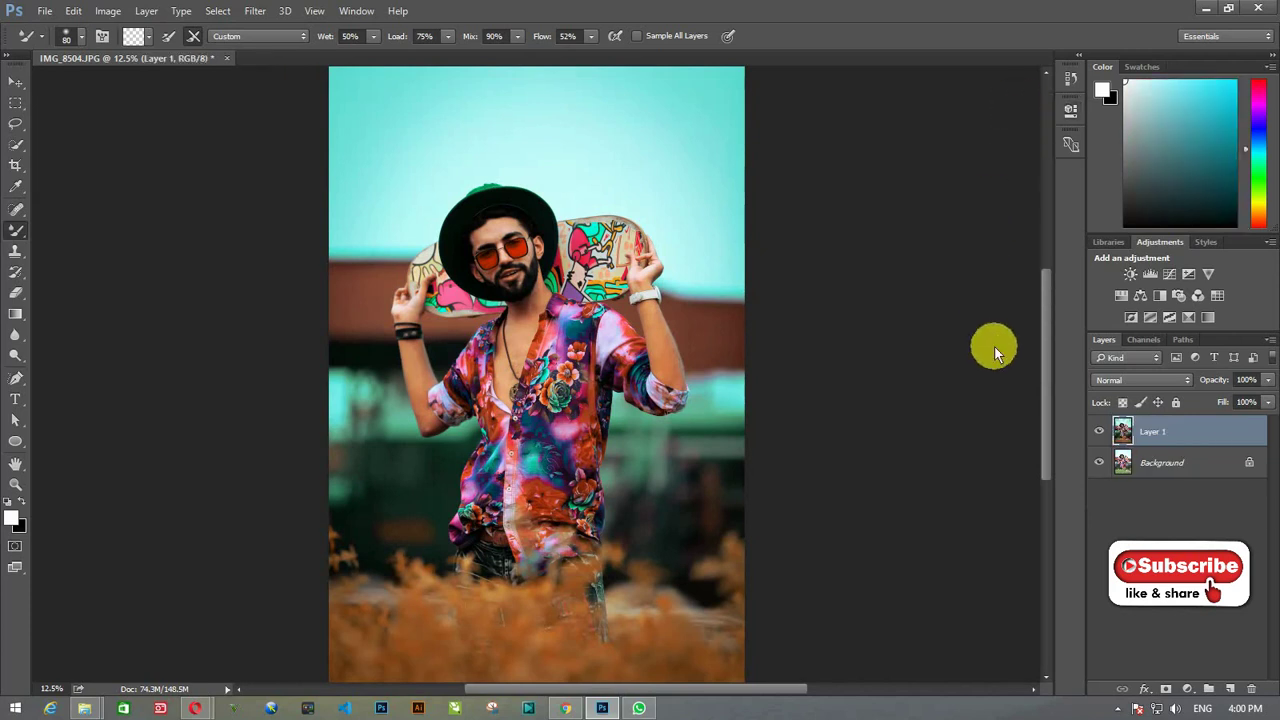
key(ctrl+minus)
click(1100, 433)
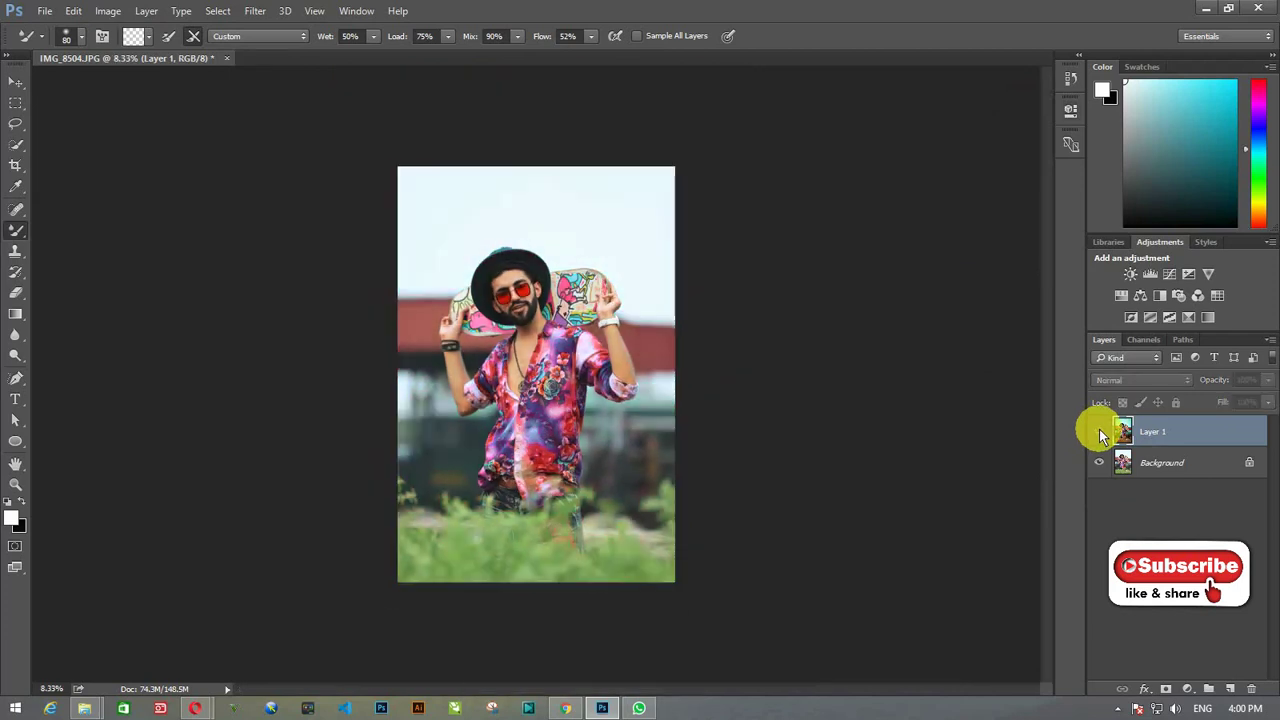
click(1100, 433)
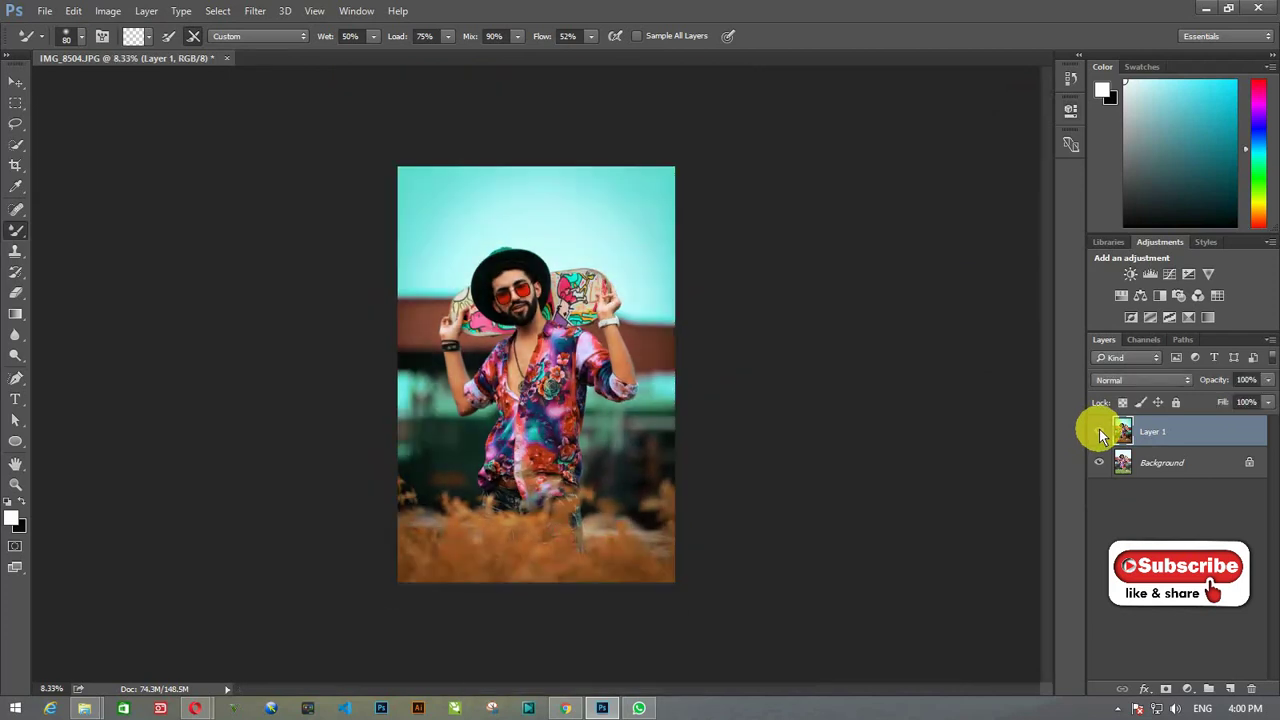
key(ctrl+plus)
click(1100, 433)
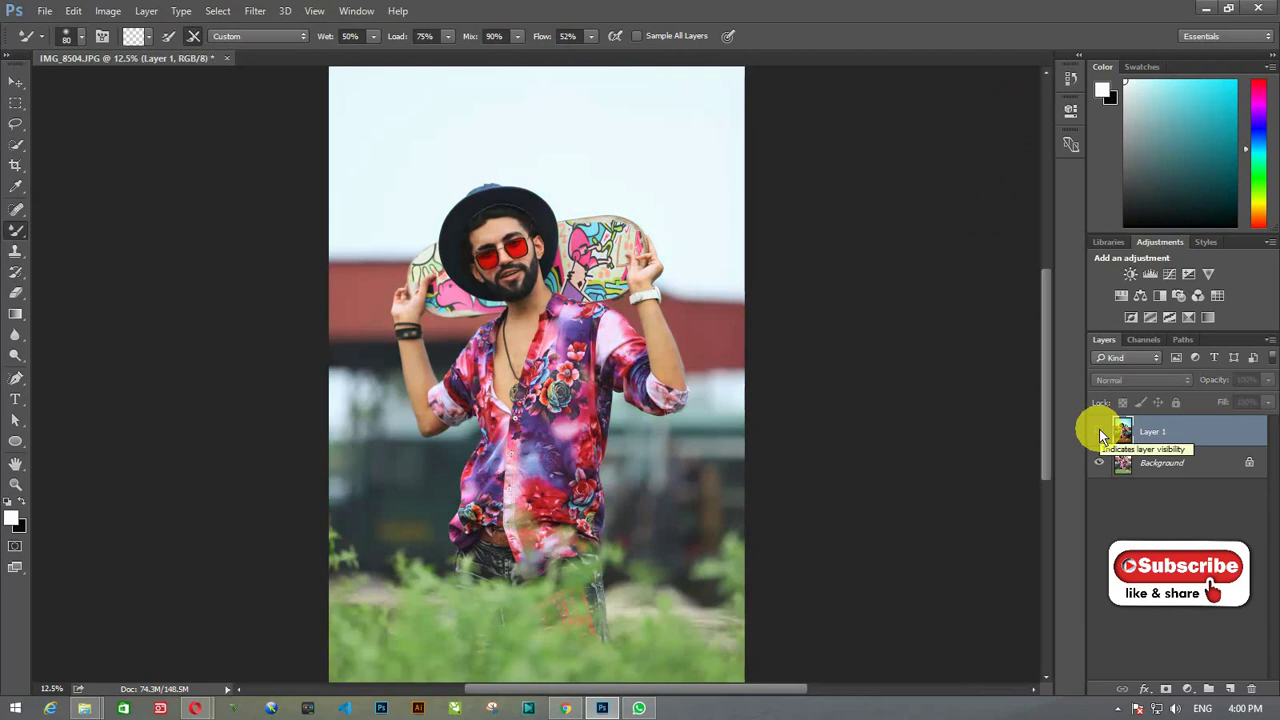
Reopen Camera Raw on Layer 1 and shift the Aquas hue -72 and Greens hue +33
click(253, 12)
click(343, 104)
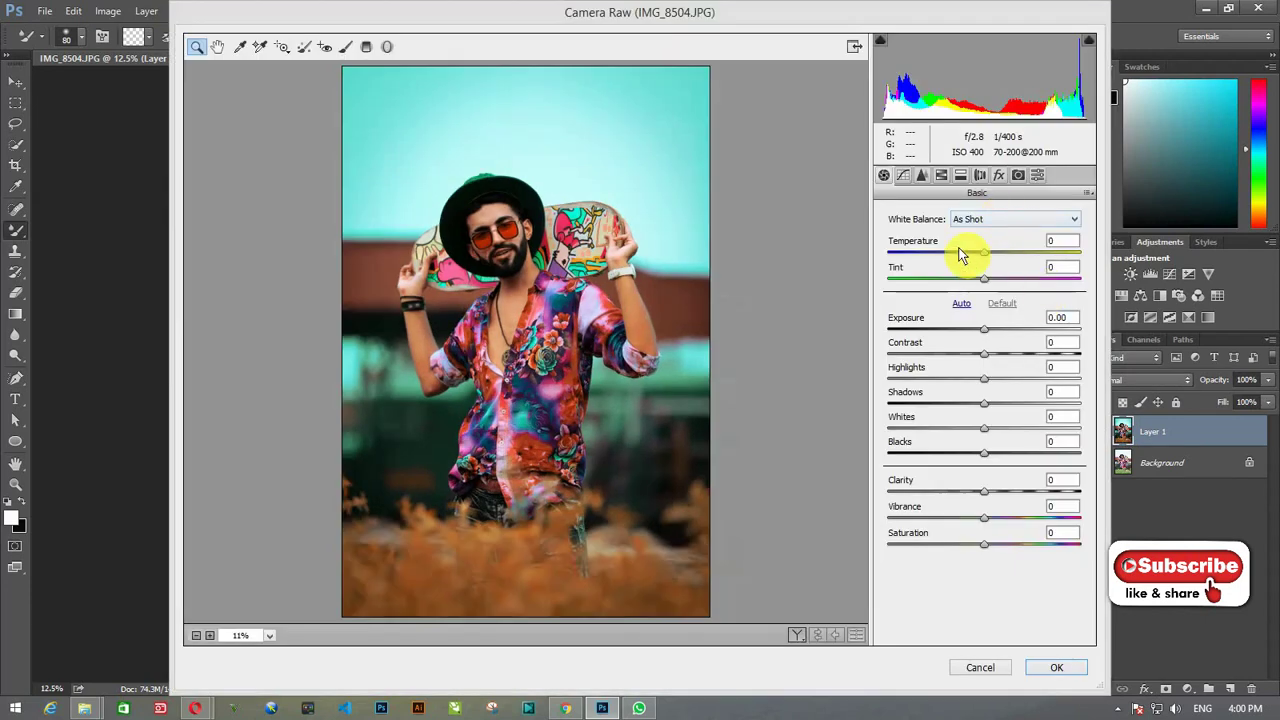
click(941, 175)
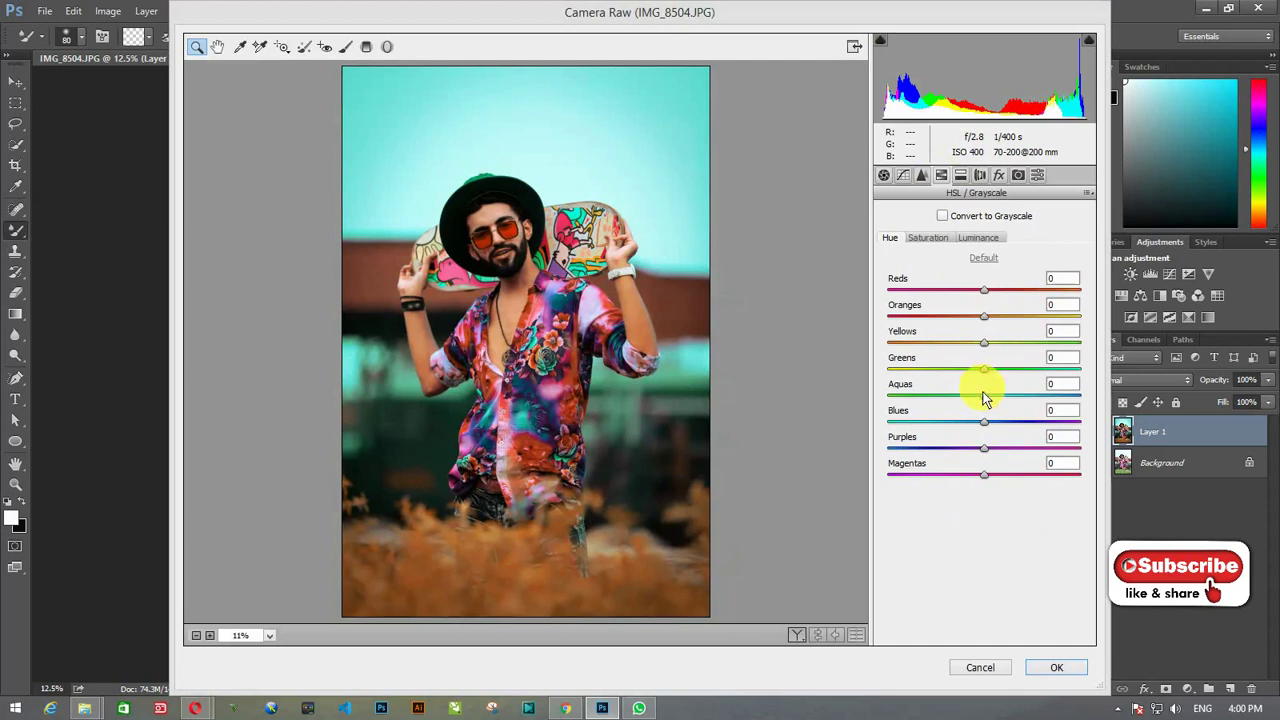
drag(984, 395, 914, 395)
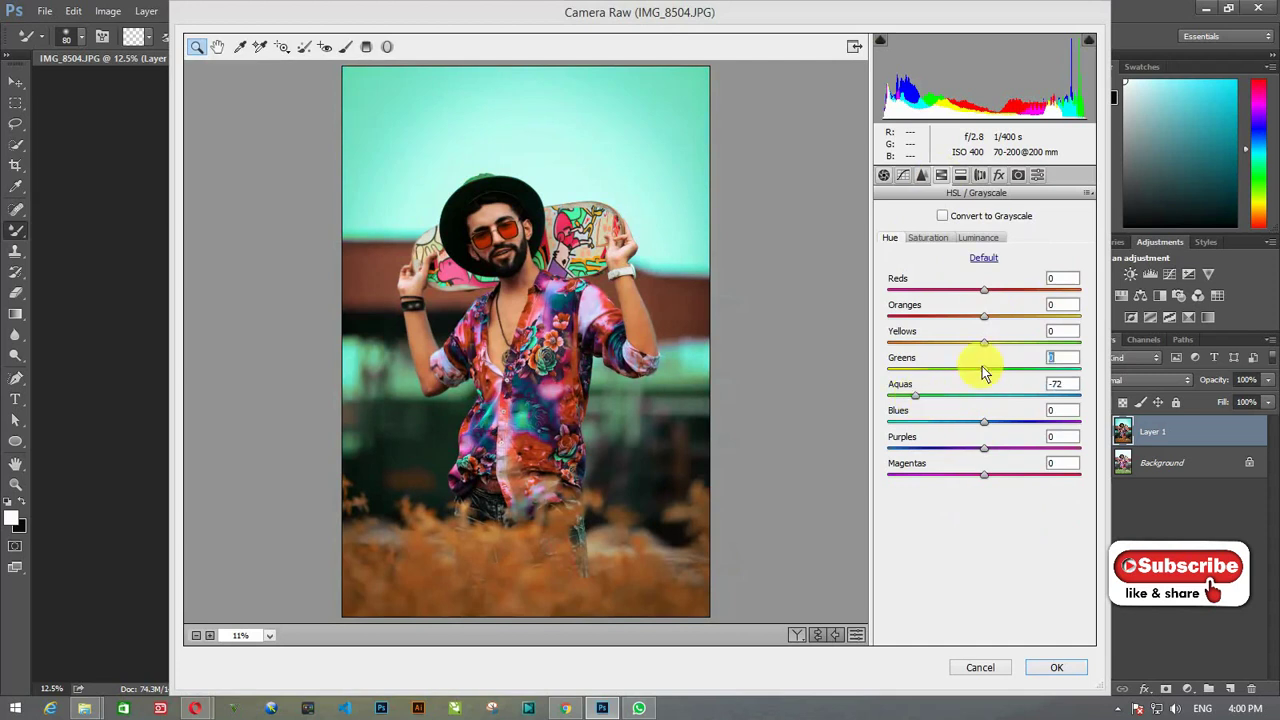
mouse_move(984, 369)
mouse_down()
mouse_move(1080, 370)
mouse_move(1040, 375)
mouse_up()
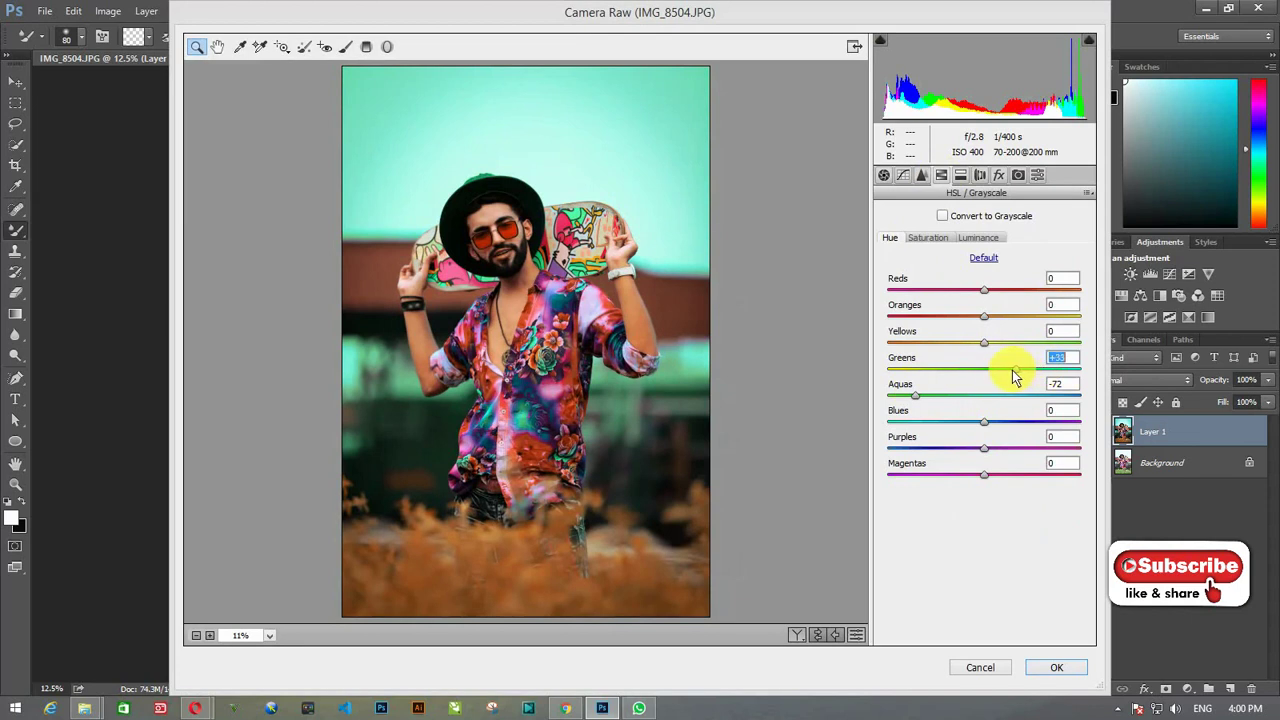
click(928, 238)
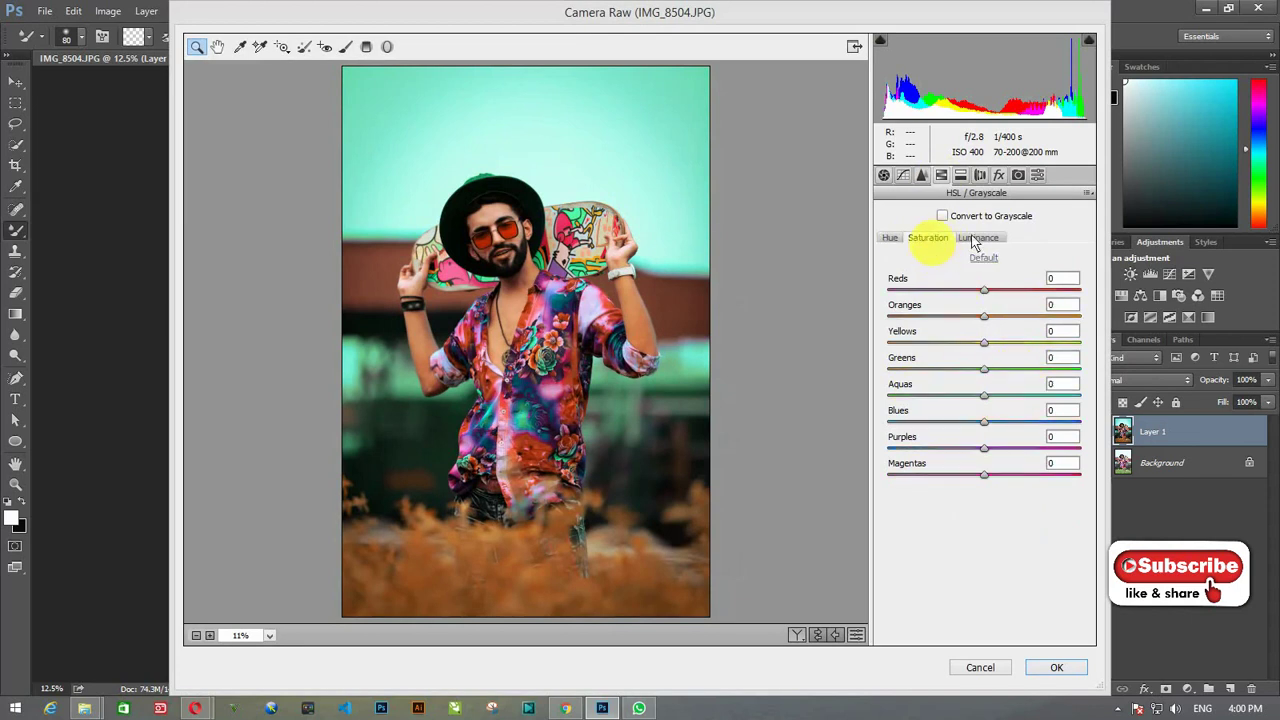
Set the Oranges luminance to about +8
click(978, 238)
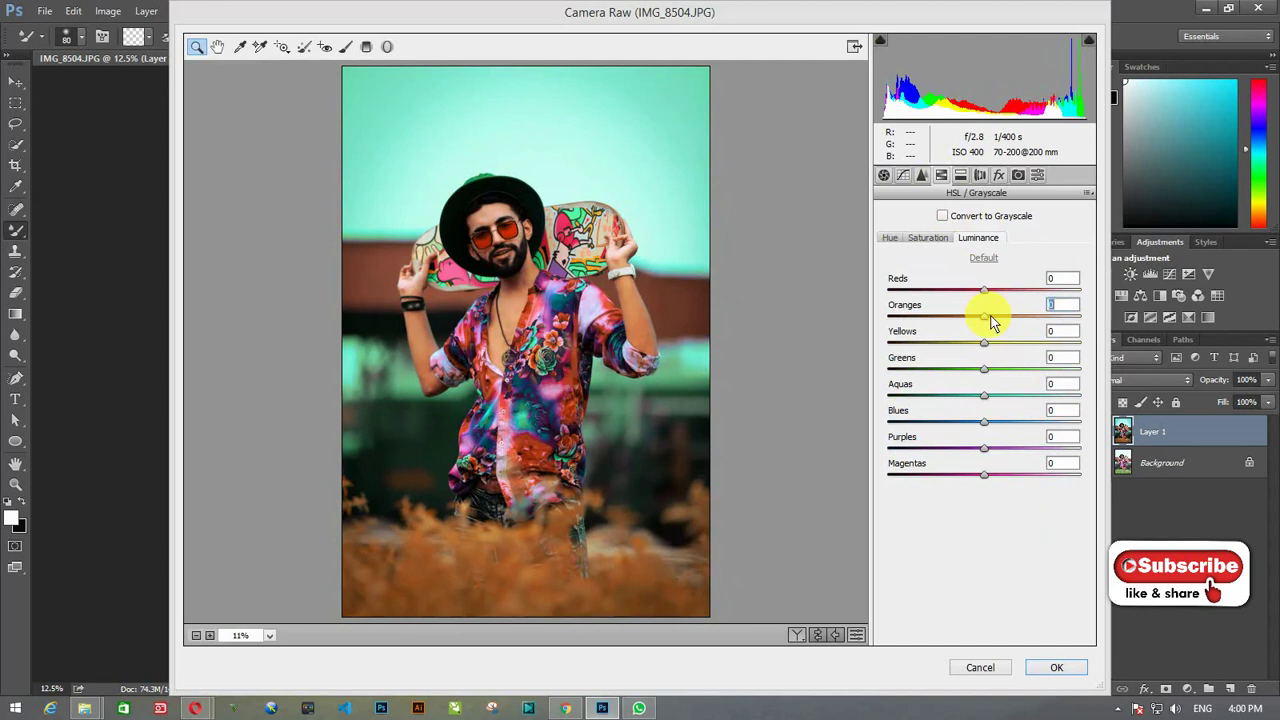
mouse_move(985, 317)
mouse_down()
mouse_move(1005, 318)
mouse_move(967, 320)
mouse_up()
click(928, 238)
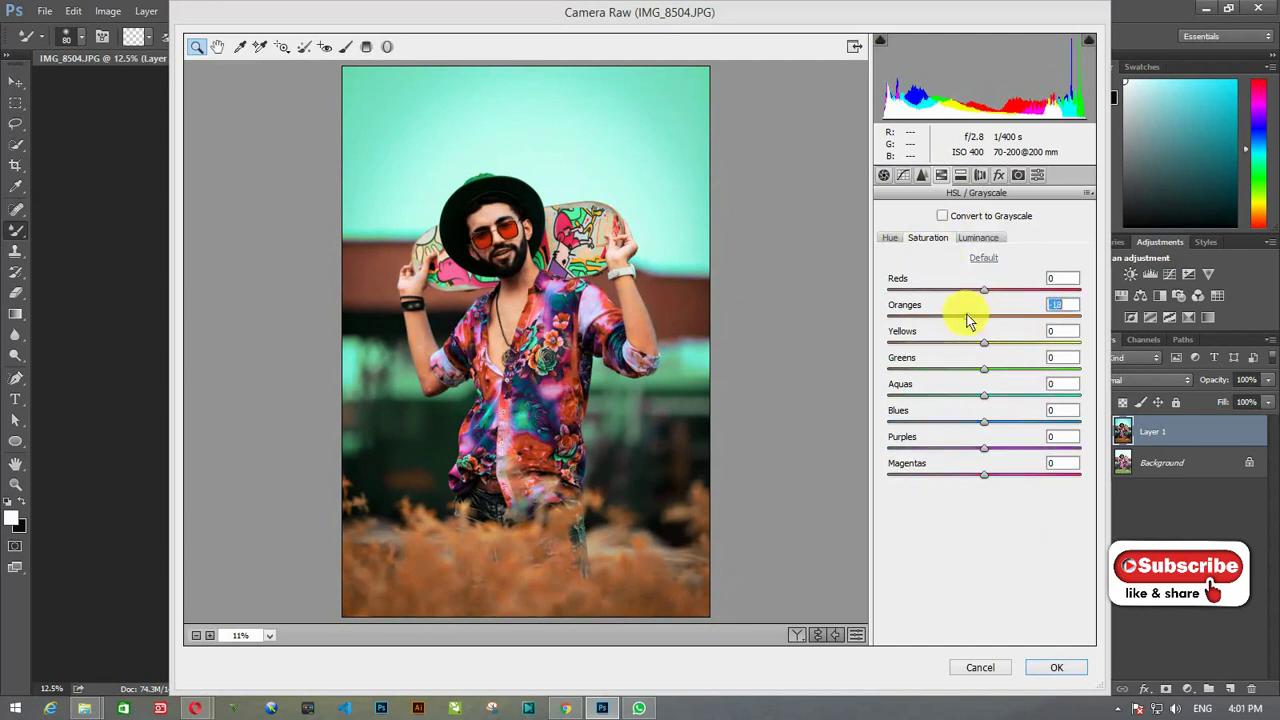
click(890, 237)
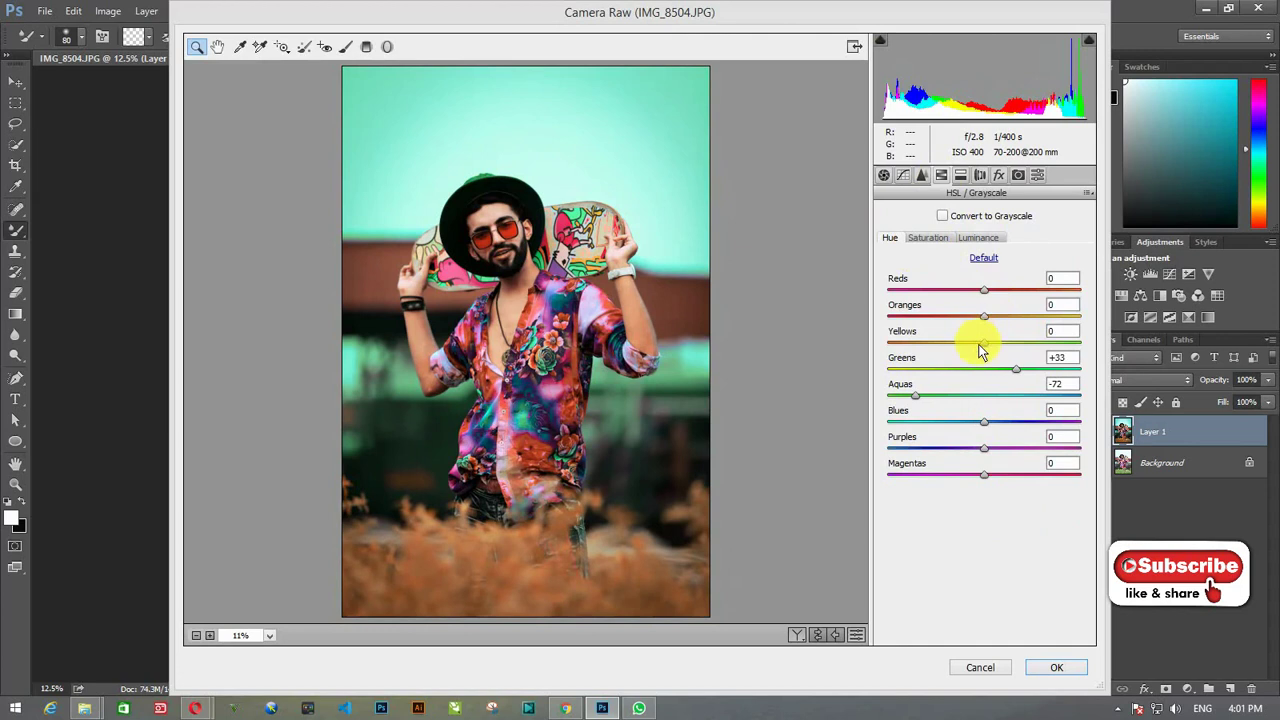
click(976, 238)
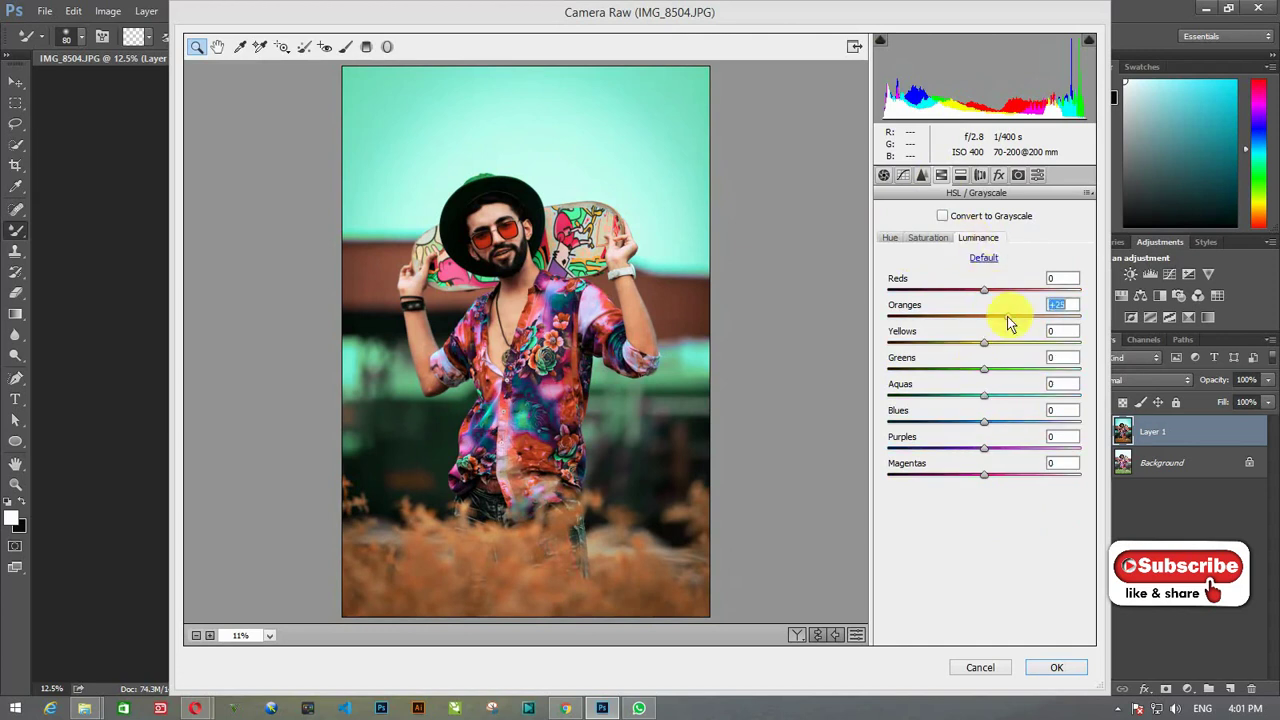
drag(1007, 317, 993, 317)
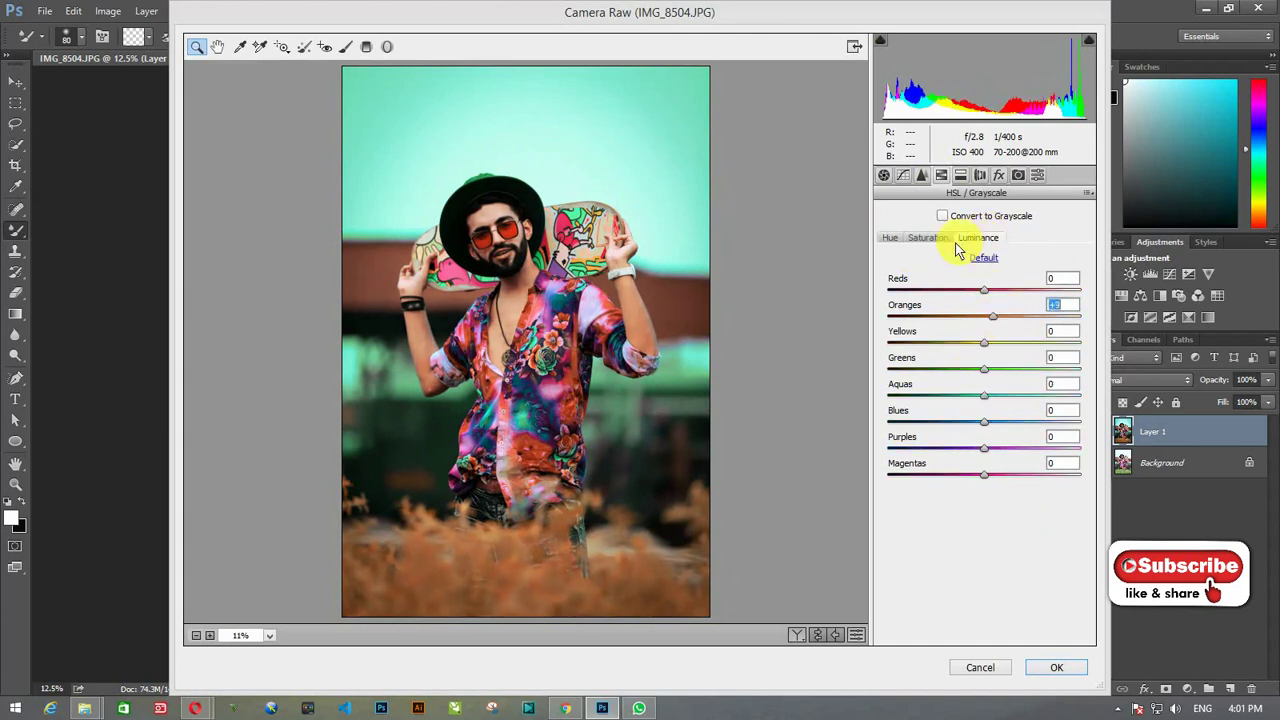
Shift the Yellows hue to about -85 and apply the Camera Raw grade
click(891, 239)
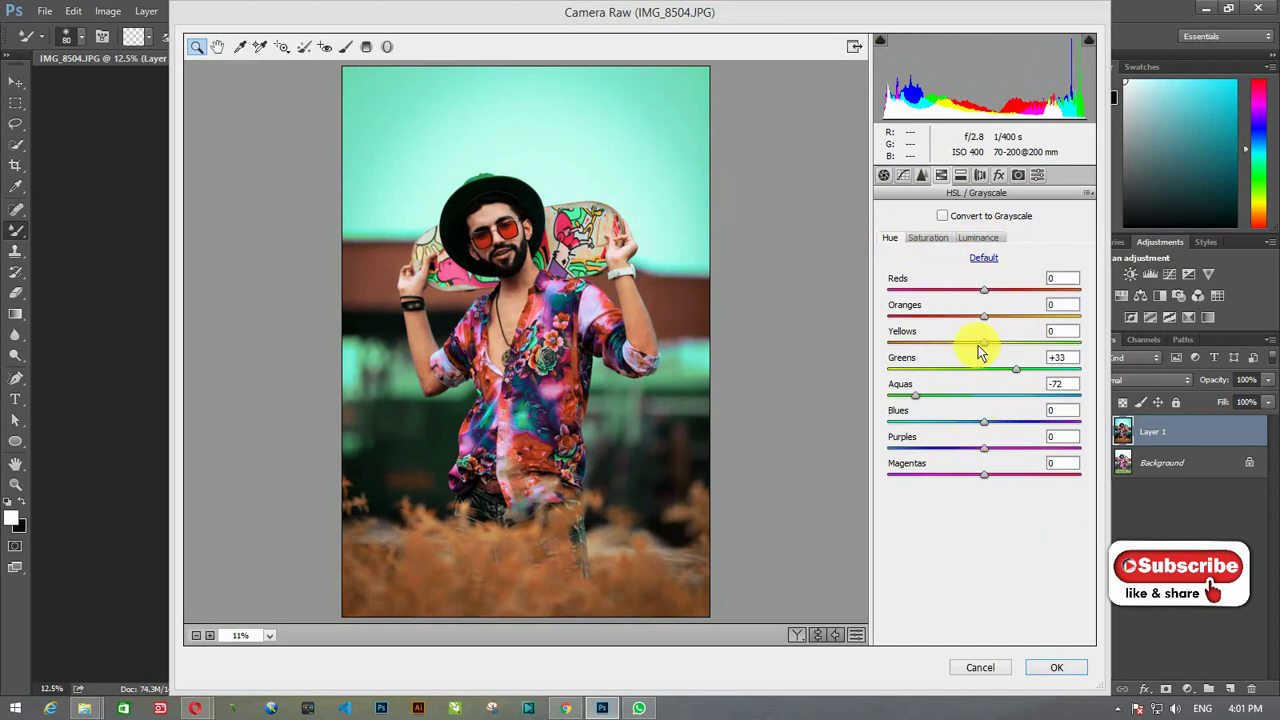
drag(980, 350, 903, 349)
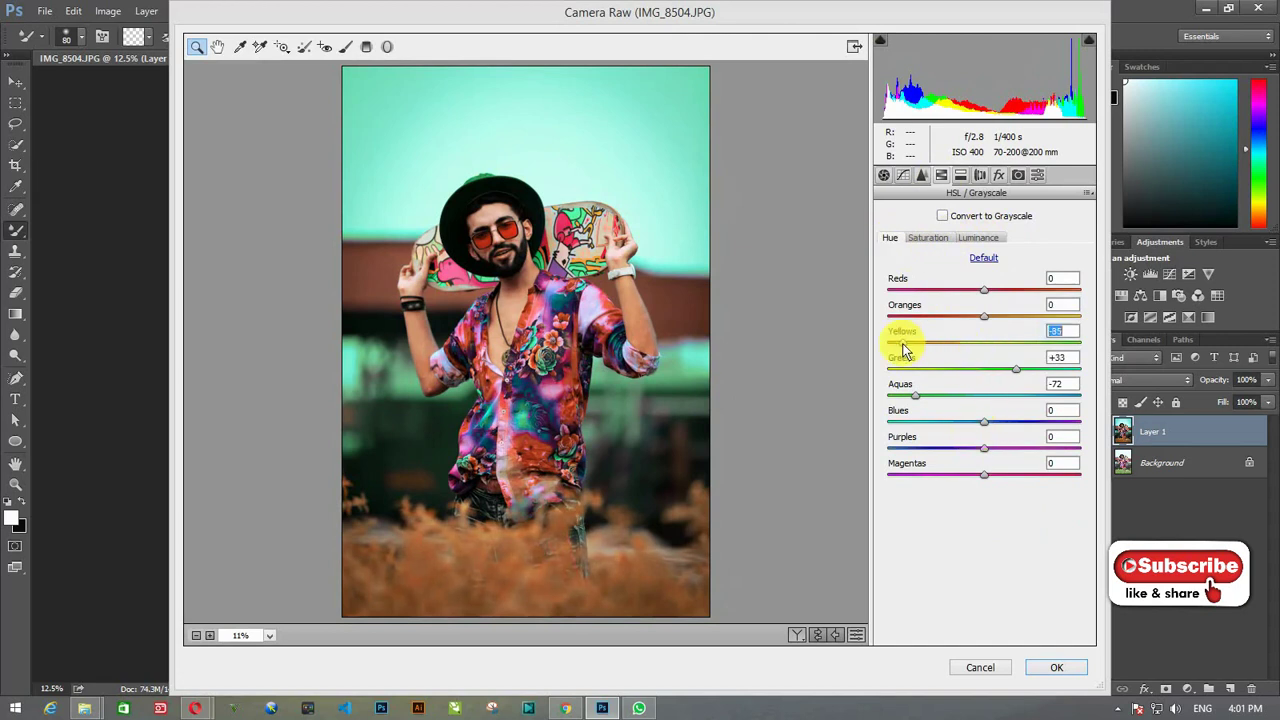
click(1056, 667)
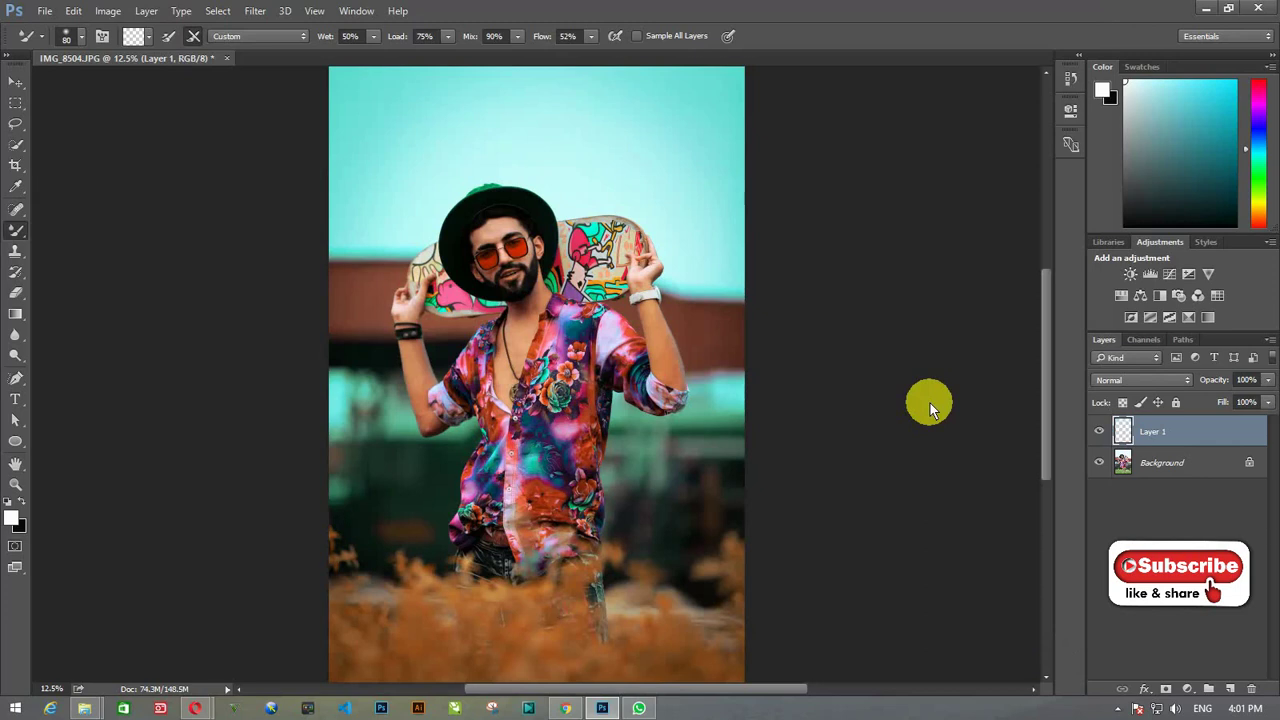
click(1098, 433)
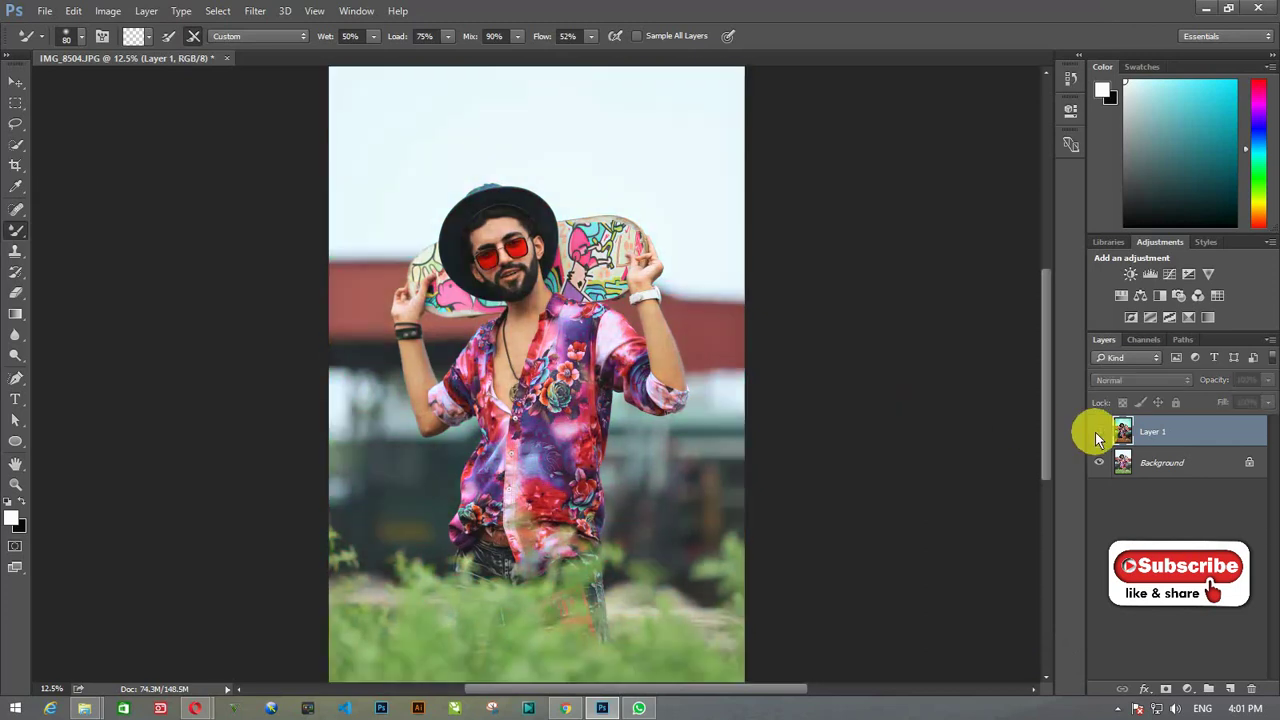
click(1098, 432)
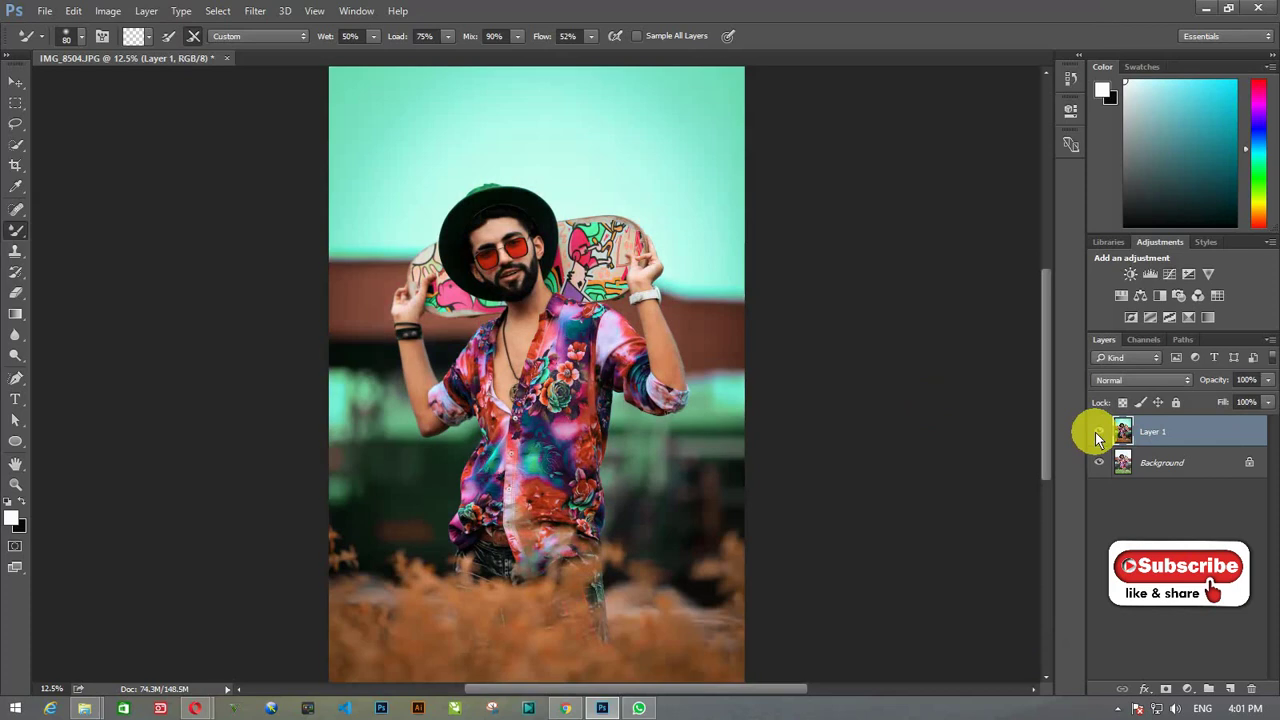
click(1097, 432)
key(ctrl+minus)
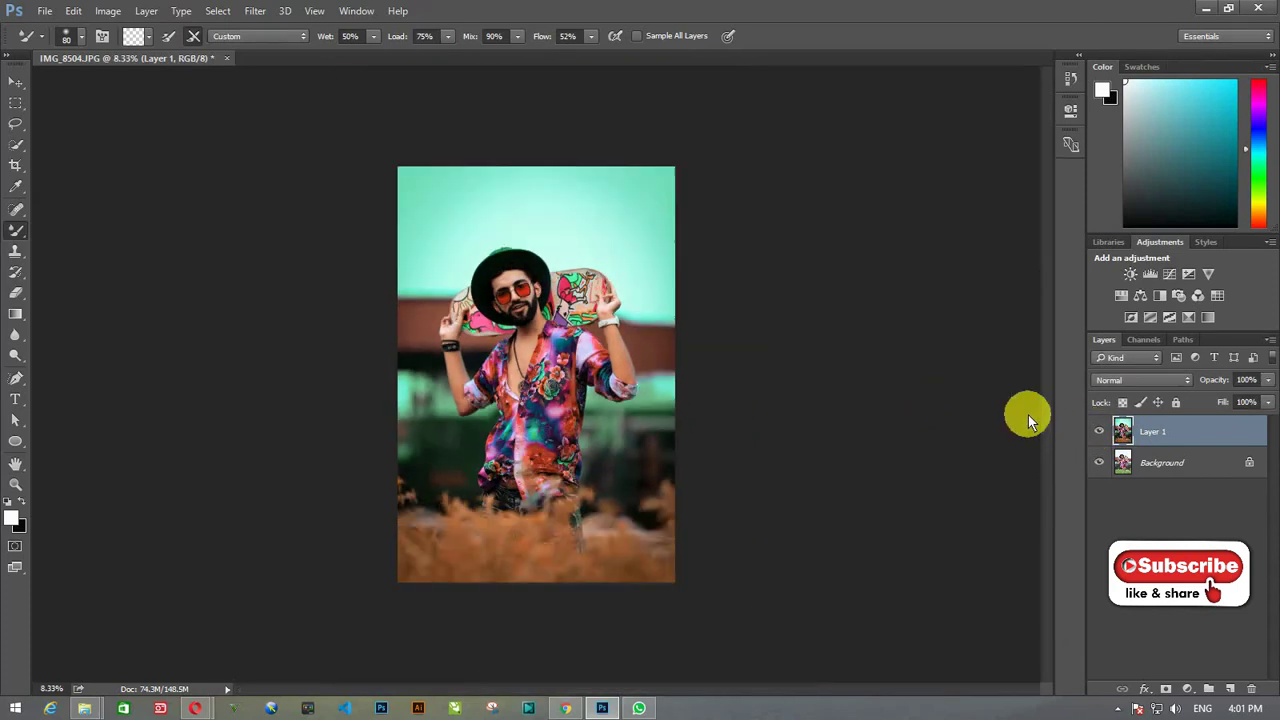
key(ctrl+plus)
key(ctrl+plus)
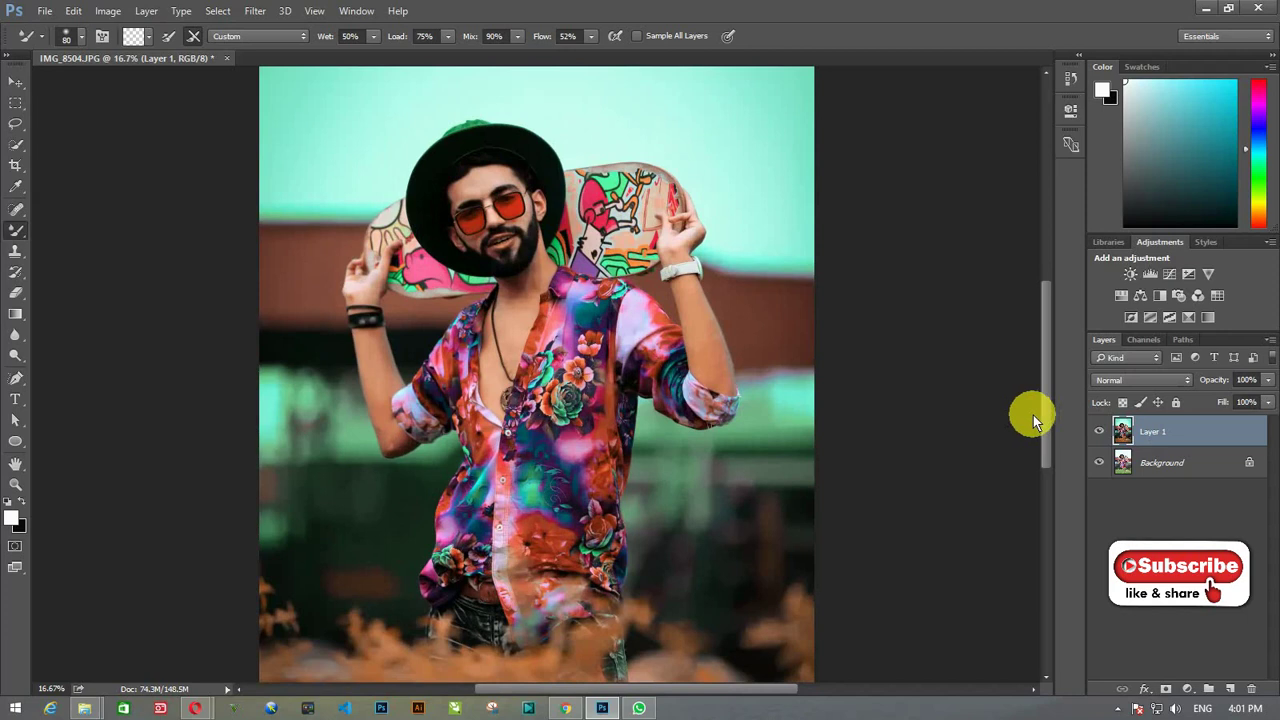
click(1100, 431)
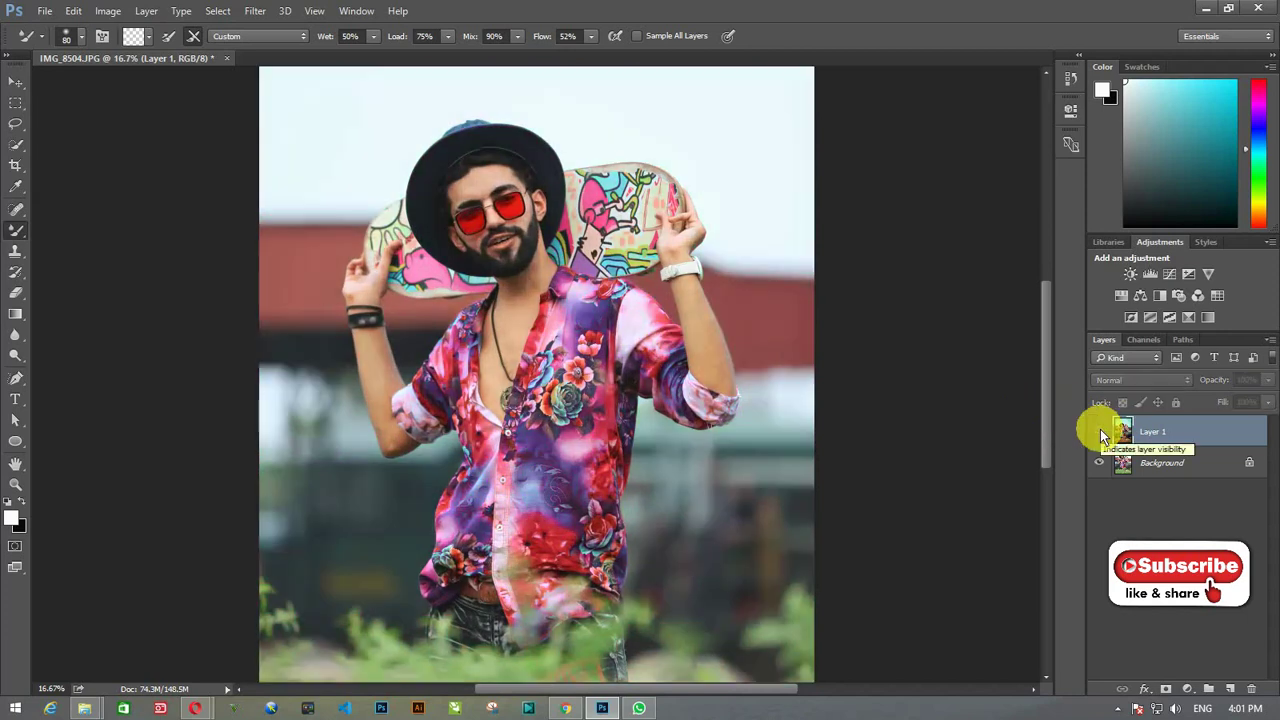
scroll(1051, 379, down, 3)
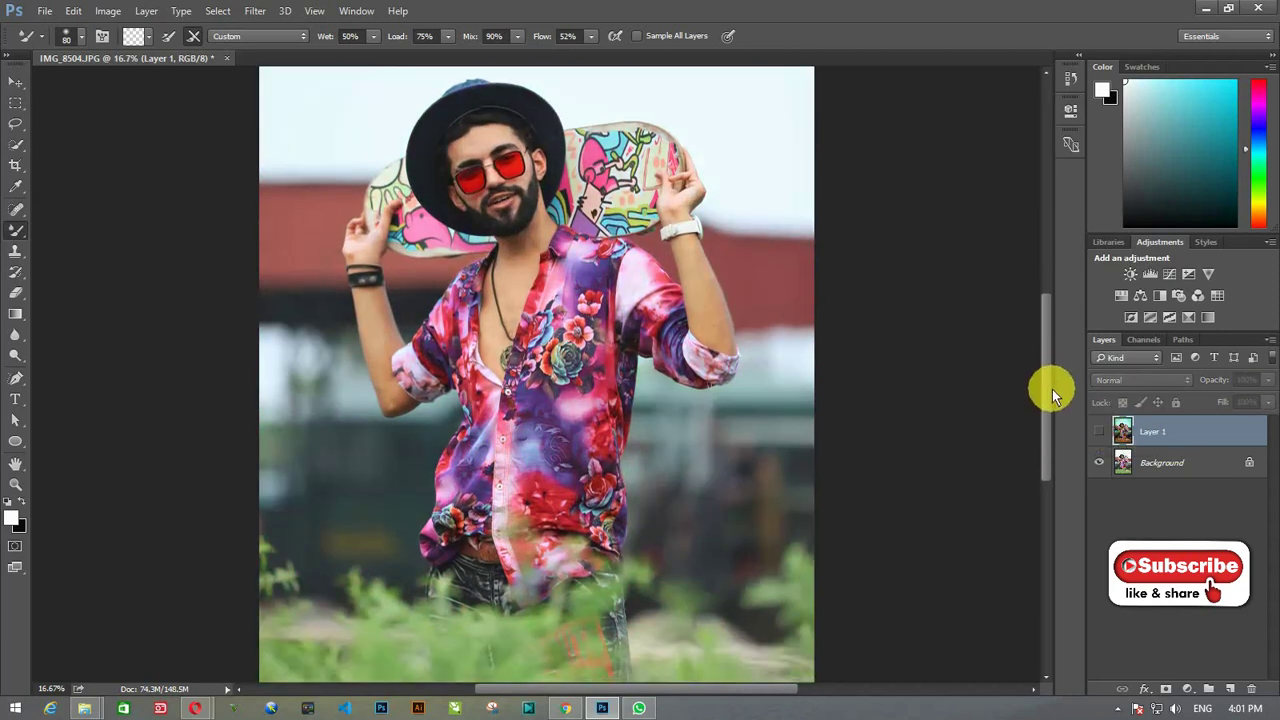
click(1100, 431)
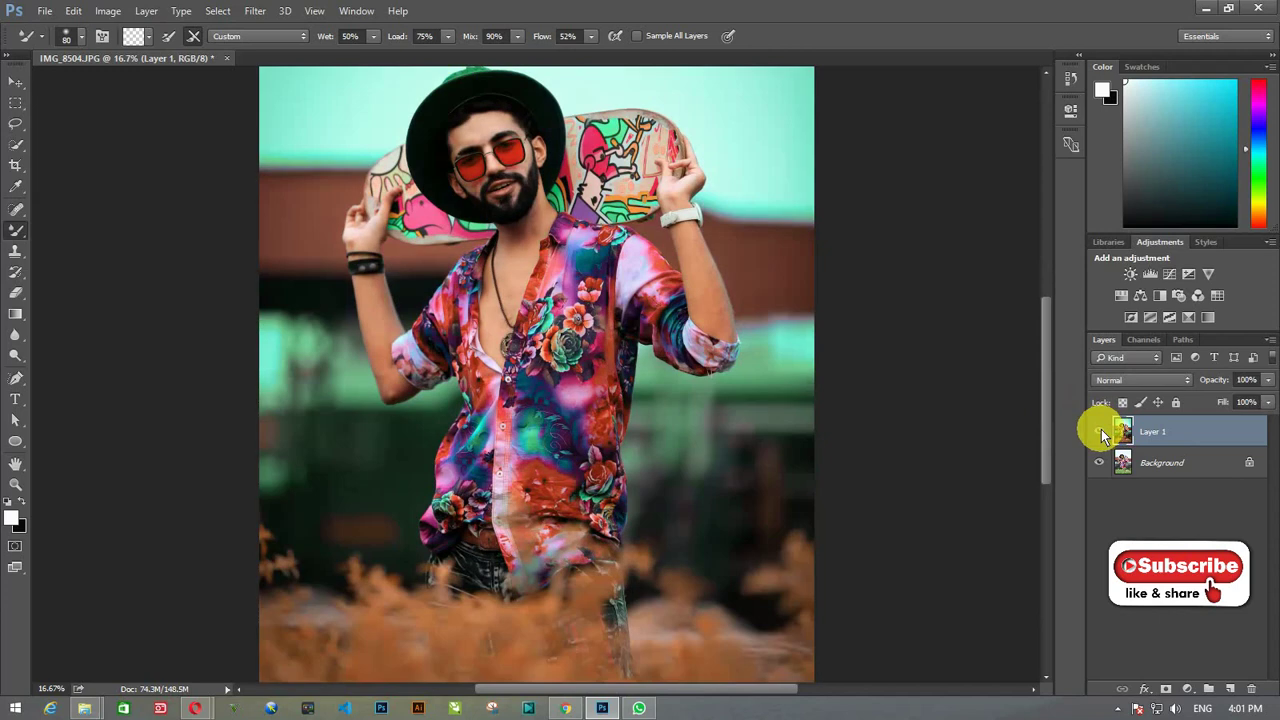
click(1100, 431)
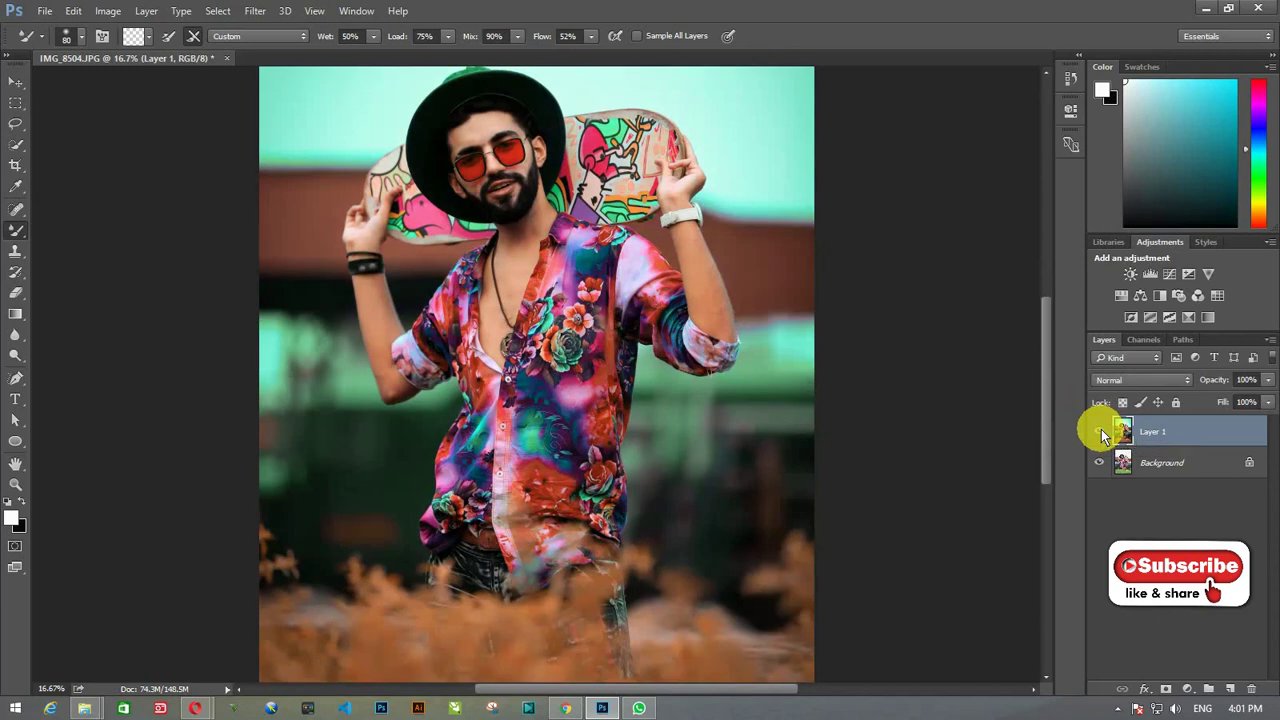